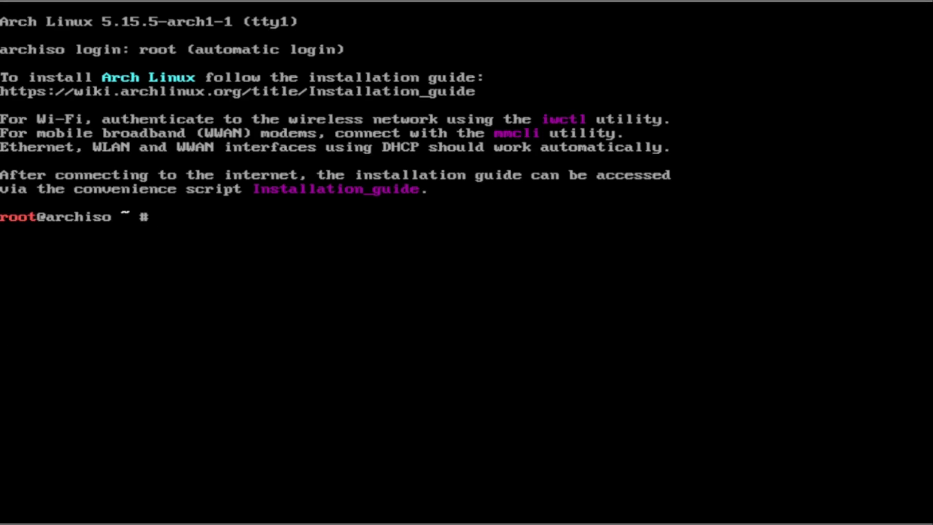
Ping 8.8.8.8 to confirm the internet connection works, stopping after two replies.
{"action": "type", "text": "ping 8.8.8.8"}
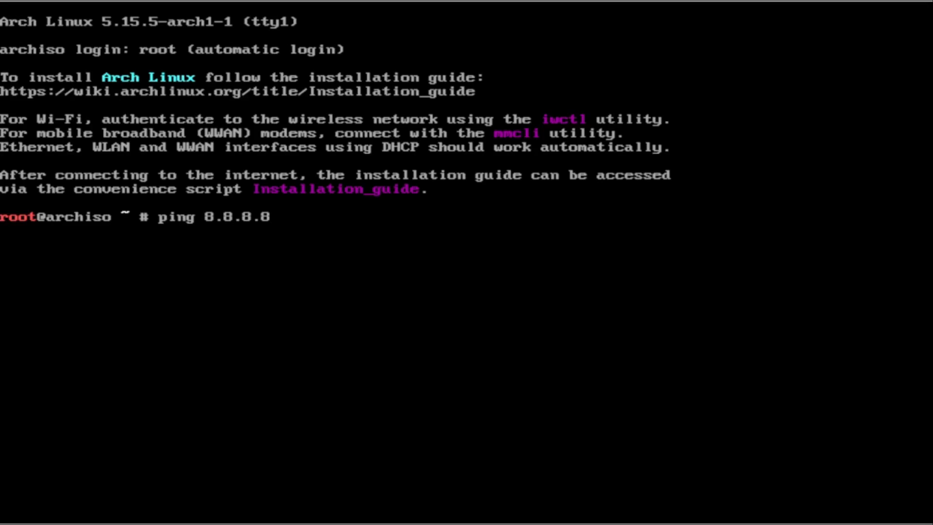
{"action": "key", "text": "Return"}
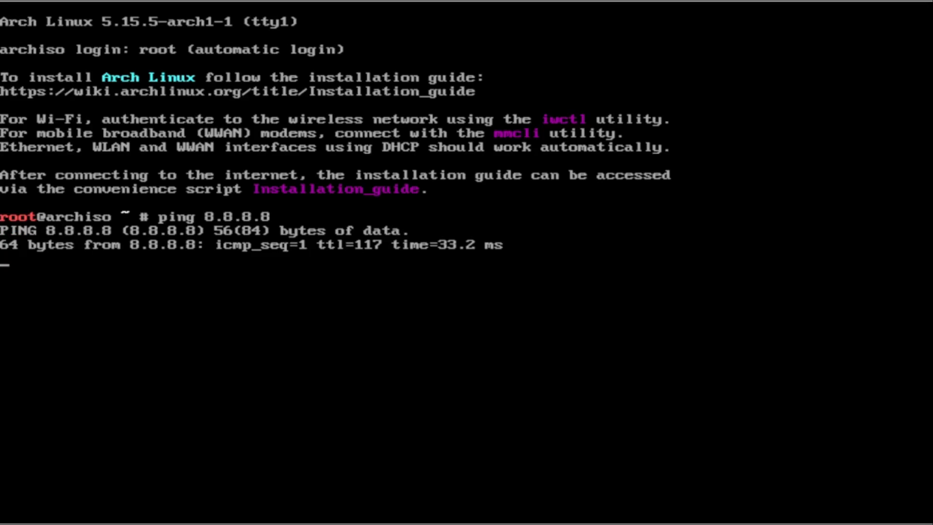
{"action": "key", "text": "ctrl+c"}
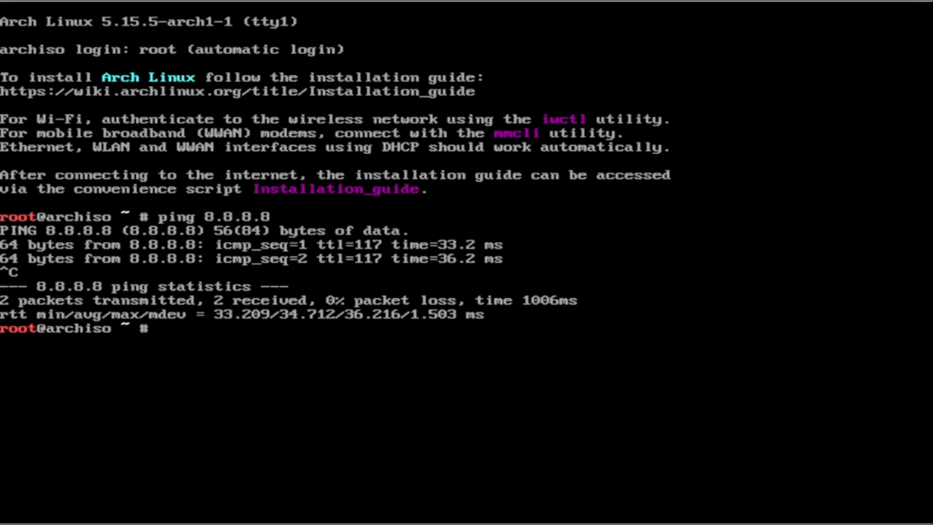
Start iwctl and run 'station list', which finds no wireless stations.
{"action": "type", "text": "iwctl"}
{"action": "key", "text": "Return"}
{"action": "type", "text": "station list"}
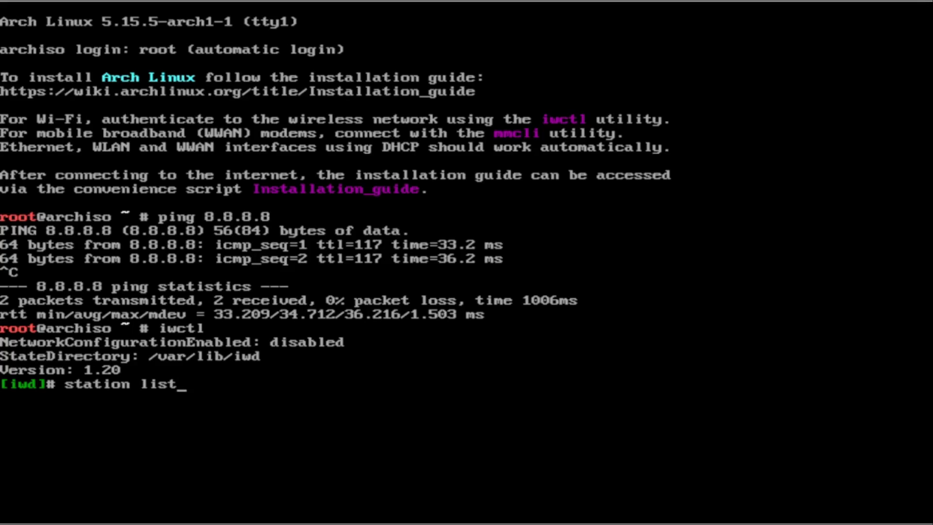
{"action": "key", "text": "Return"}
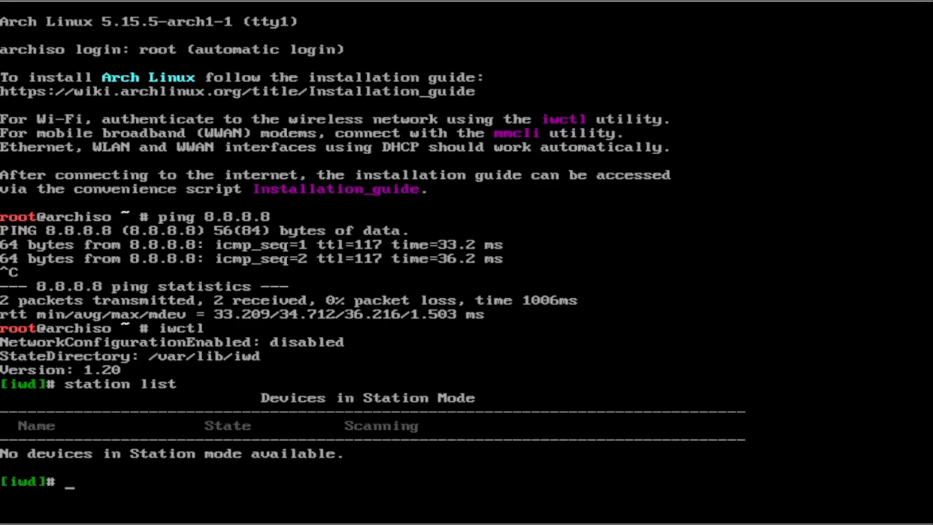
Abandon the half-typed station connect command and exit iwctl back to the shell.
{"action": "type", "text": "station connec"}
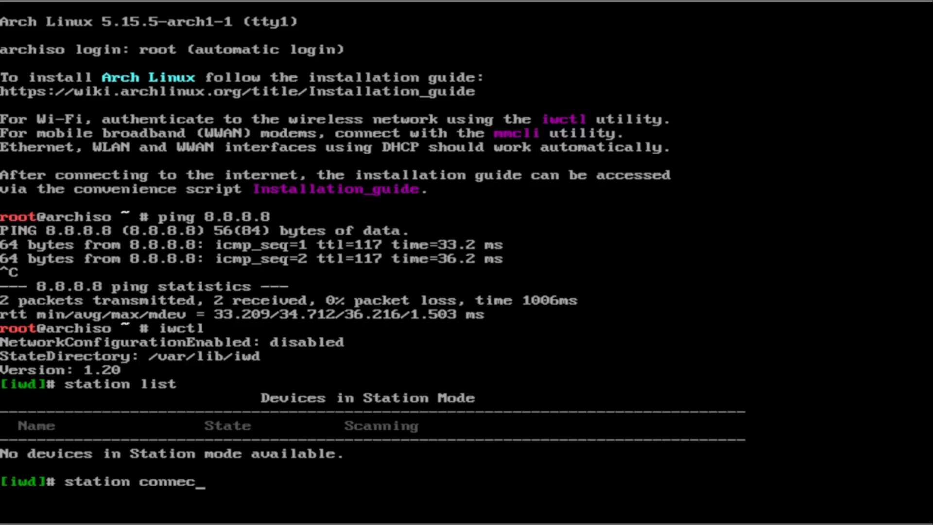
{"action": "type", "text": "t Netow"}
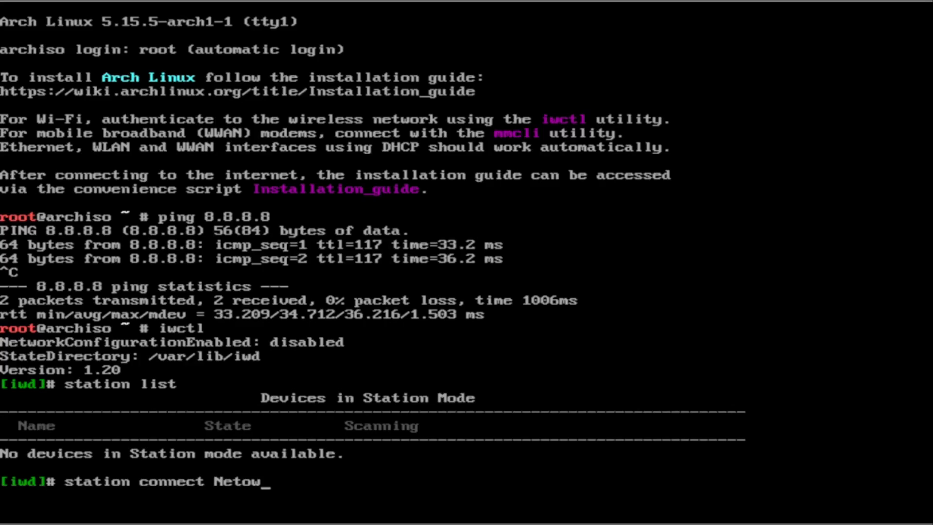
{"action": "type", "text": "krn"}
{"action": "key", "text": "BackSpace"}
{"action": "key", "text": "BackSpace"}
{"action": "key", "text": "BackSpace"}
{"action": "key", "text": "BackSpace"}
{"action": "key", "text": "BackSpace"}
{"action": "type", "text": "workname"}
{"action": "key", "text": "BackSpace"}
{"action": "key", "text": "BackSpace"}
{"action": "key", "text": "BackSpace"}
{"action": "key", "text": "BackSpace"}
{"action": "key", "text": "BackSpace"}
{"action": "key", "text": "BackSpace"}
{"action": "key", "text": "BackSpace"}
{"action": "key", "text": "BackSpace"}
{"action": "key", "text": "BackSpace"}
{"action": "key", "text": "BackSpace"}
{"action": "key", "text": "BackSpace"}
{"action": "key", "text": "BackSpace"}
{"action": "key", "text": "BackSpace"}
{"action": "key", "text": "BackSpace"}
{"action": "key", "text": "BackSpace"}
{"action": "key", "text": "BackSpace"}
{"action": "key", "text": "BackSpace"}
{"action": "key", "text": "BackSpace"}
{"action": "key", "text": "BackSpace"}
{"action": "key", "text": "BackSpace"}
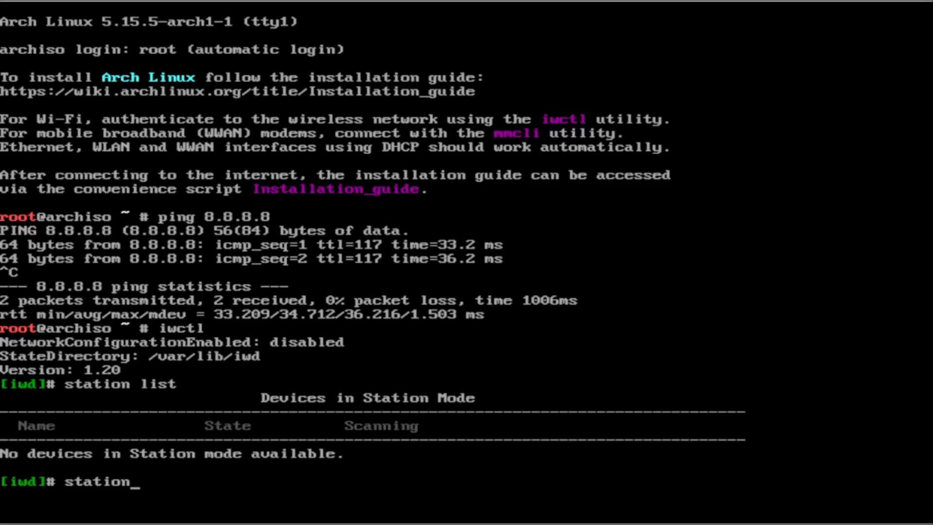
{"action": "type", "text": "exit"}
{"action": "key", "text": "Return"}
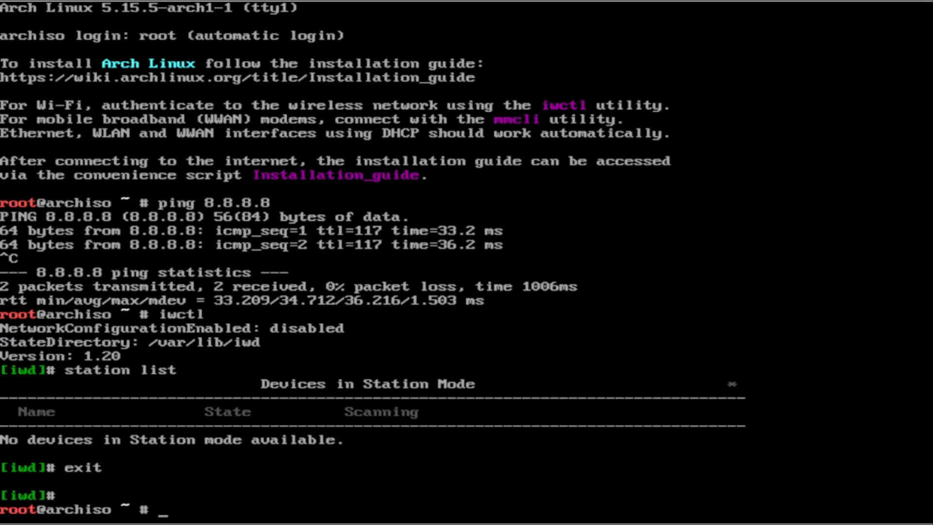
Clear the console, launch archinstall and choose us (26) as the keyboard layout.
{"action": "key", "text": "ctrl+l"}
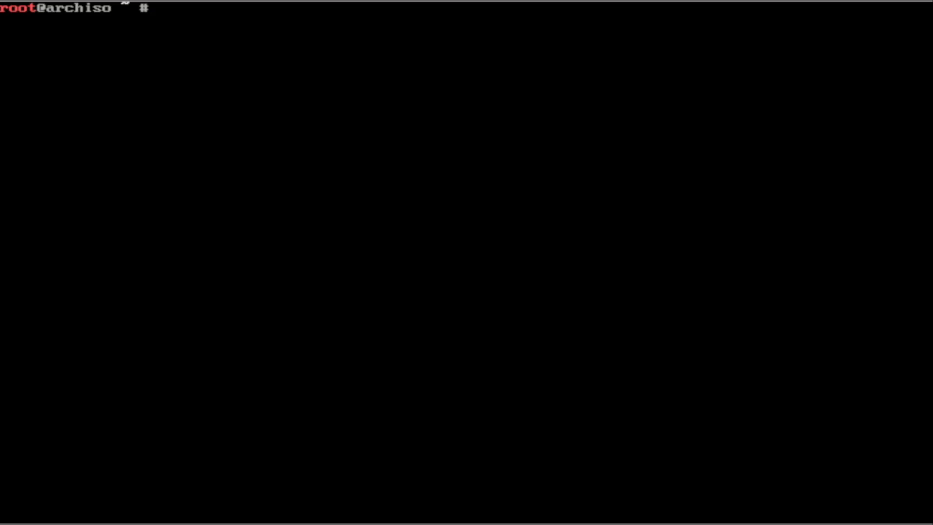
{"action": "type", "text": "archinstall"}
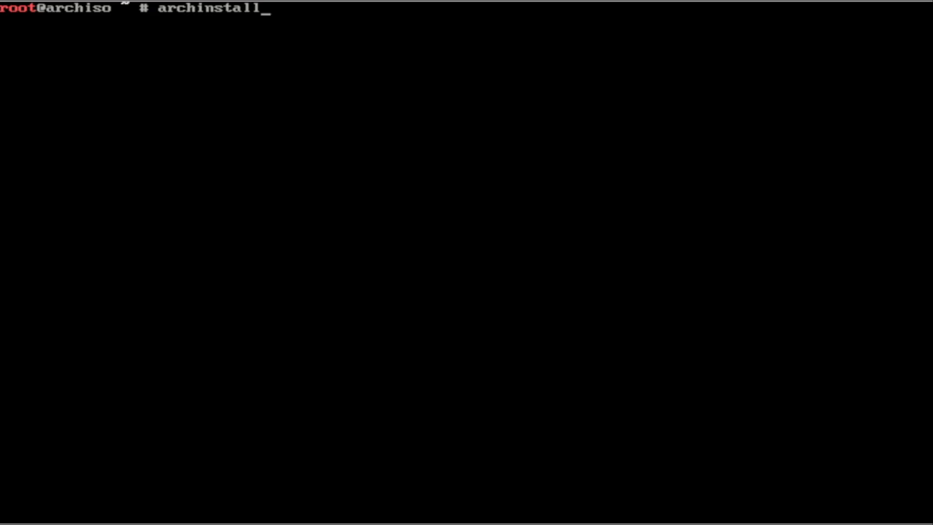
{"action": "key", "text": "Return"}
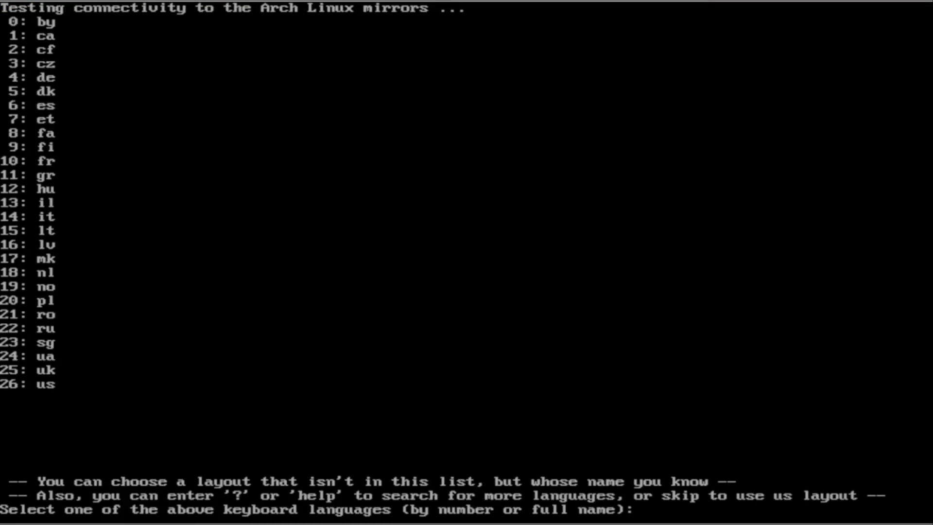
{"action": "type", "text": "26"}
{"action": "key", "text": "Return"}
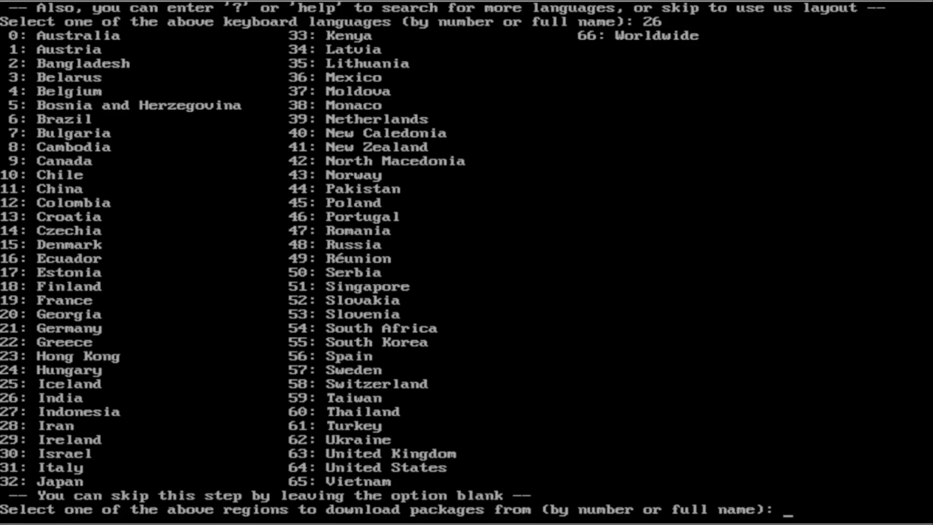
Choose United States (64) as region, then wipe /dev/sda with the default ext4 layout.
{"action": "type", "text": "64"}
{"action": "key", "text": "Return"}
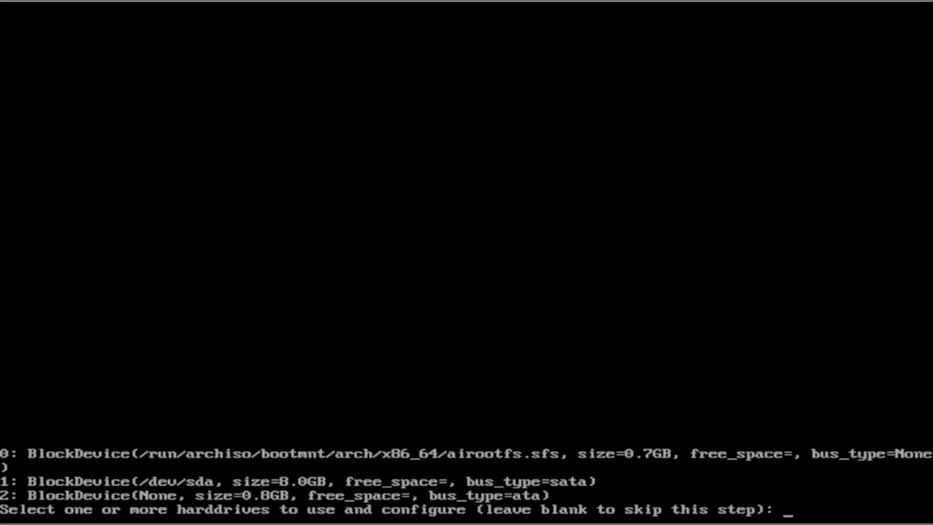
{"action": "type", "text": "1"}
{"action": "key", "text": "Return"}
{"action": "key", "text": "Return"}
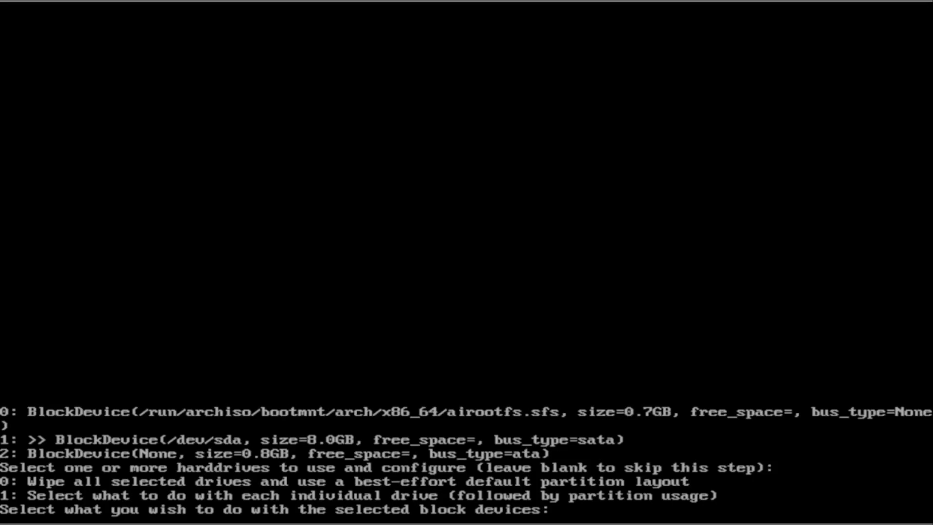
{"action": "type", "text": "0"}
{"action": "key", "text": "Return"}
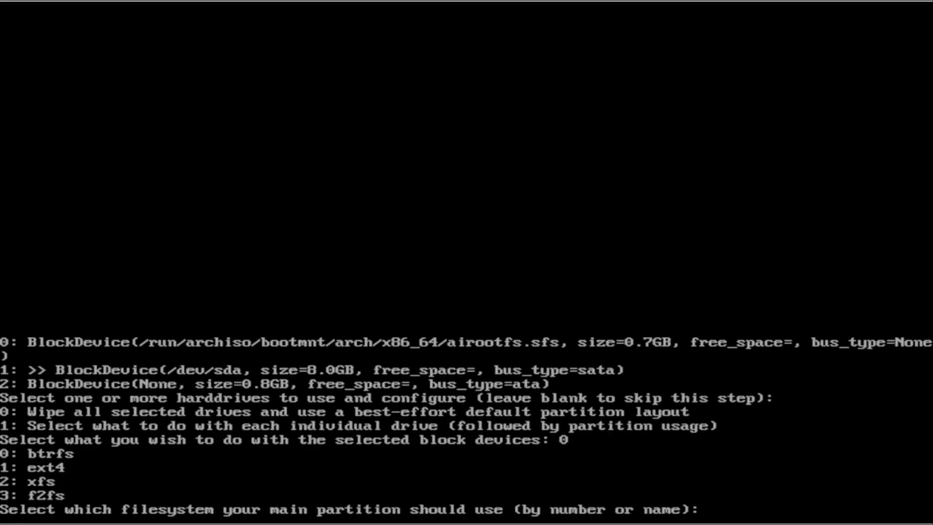
{"action": "type", "text": "1"}
{"action": "key", "text": "Return"}
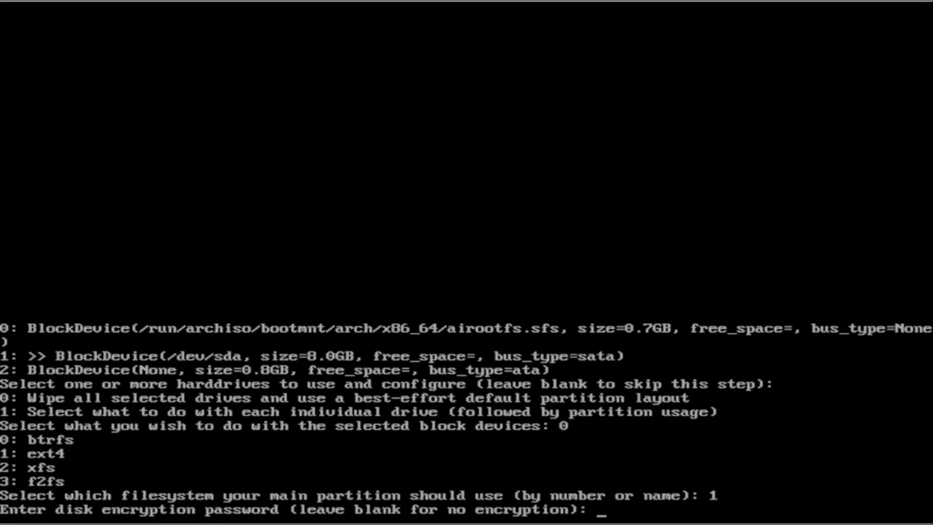
Skip encryption, decline zram swap, set hostname ArchBox and answer both root password prompts.
{"action": "key", "text": "Return"}
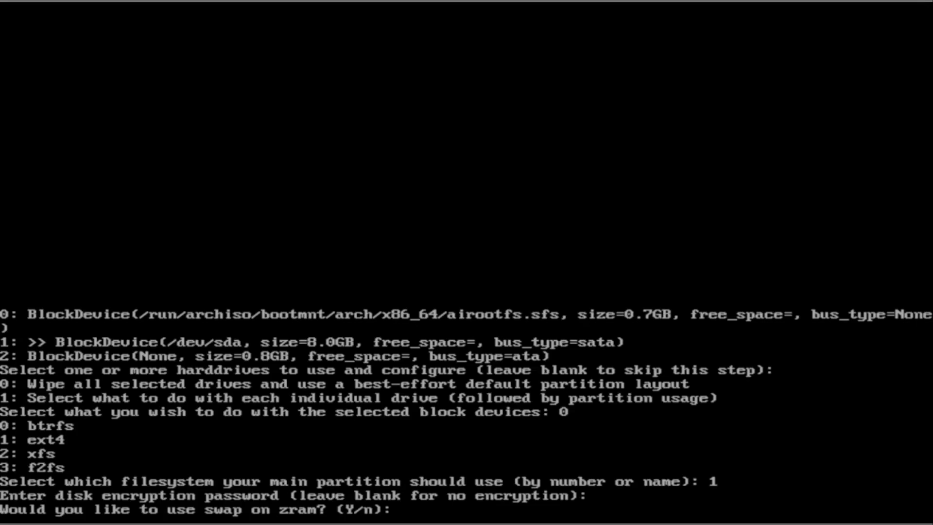
{"action": "type", "text": "n"}
{"action": "key", "text": "Return"}
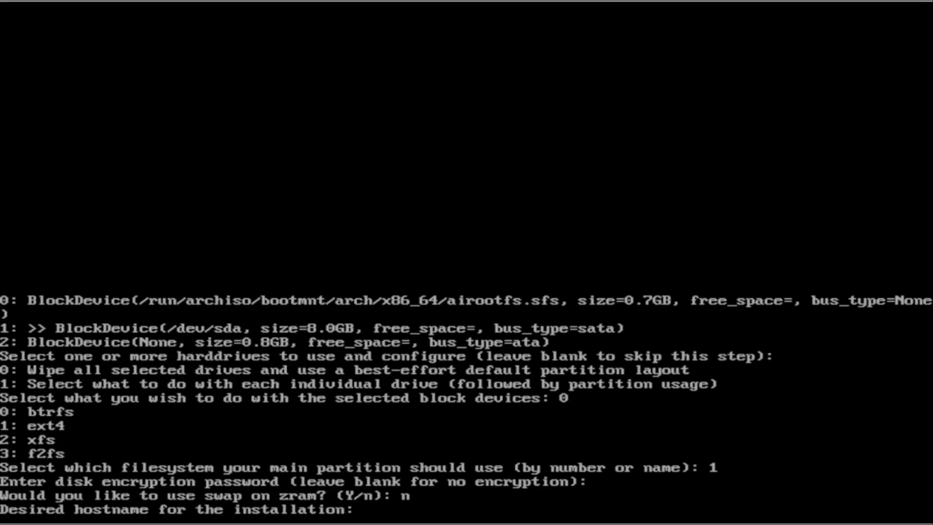
{"action": "type", "text": "ArchBox"}
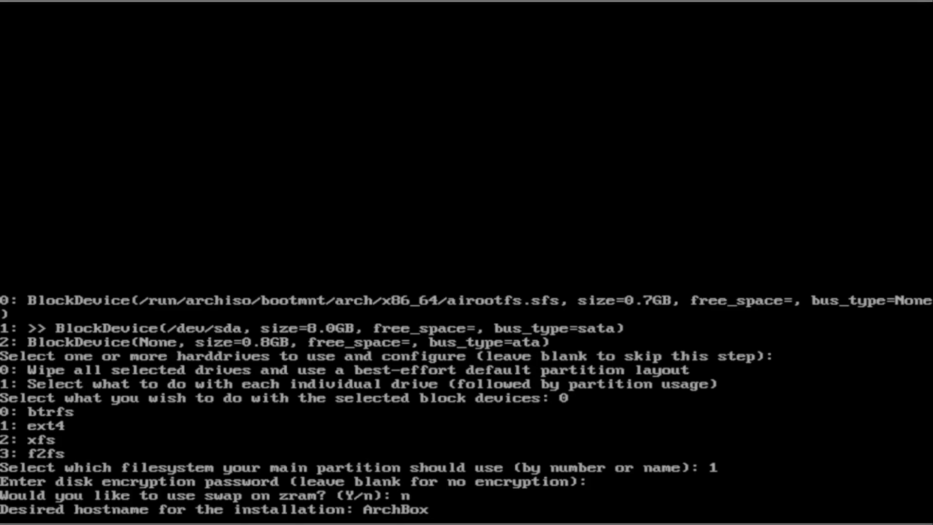
{"action": "key", "text": "Return"}
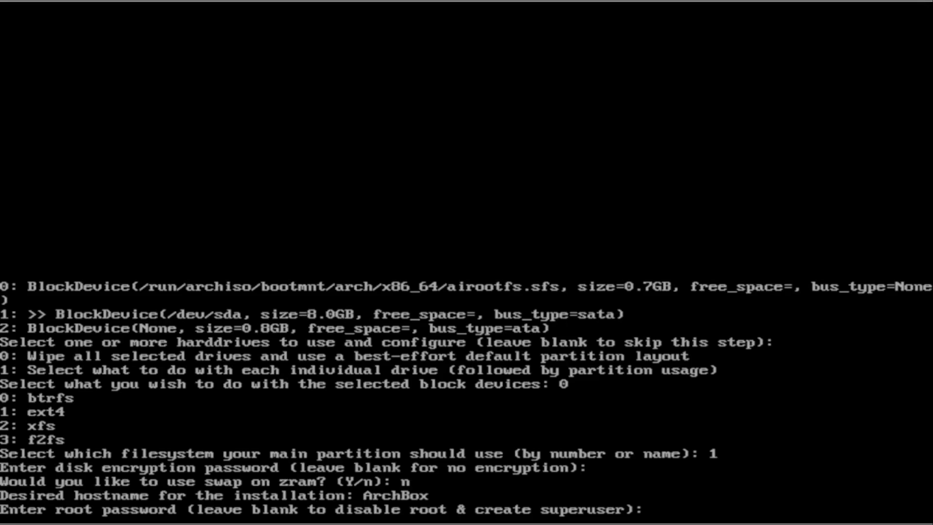
{"action": "key", "text": "Return"}
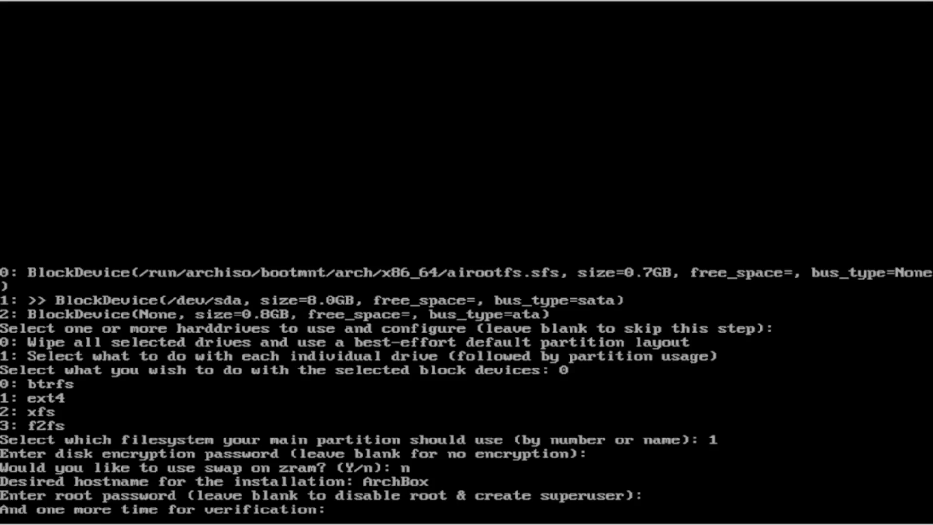
{"action": "key", "text": "Return"}
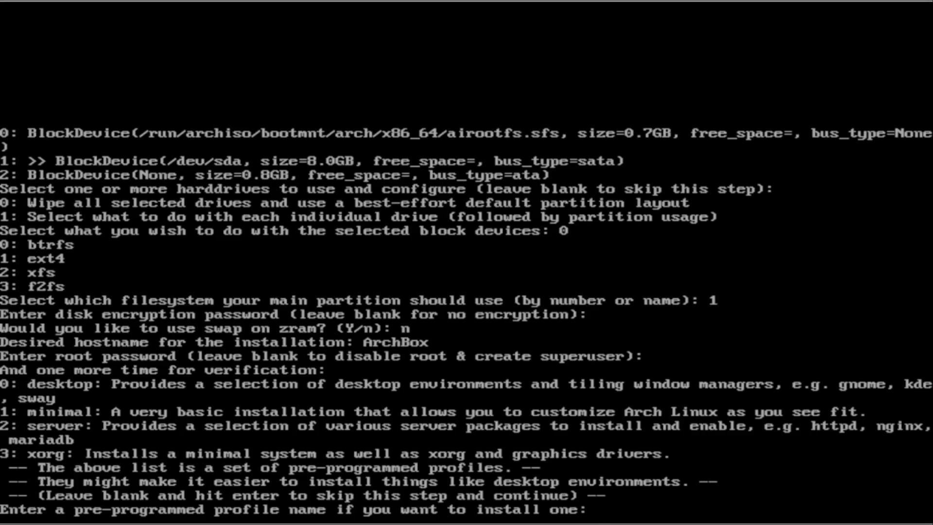
Choose the desktop profile (0) with xfce4 (11) as the desktop environment.
{"action": "type", "text": "0"}
{"action": "key", "text": "Return"}
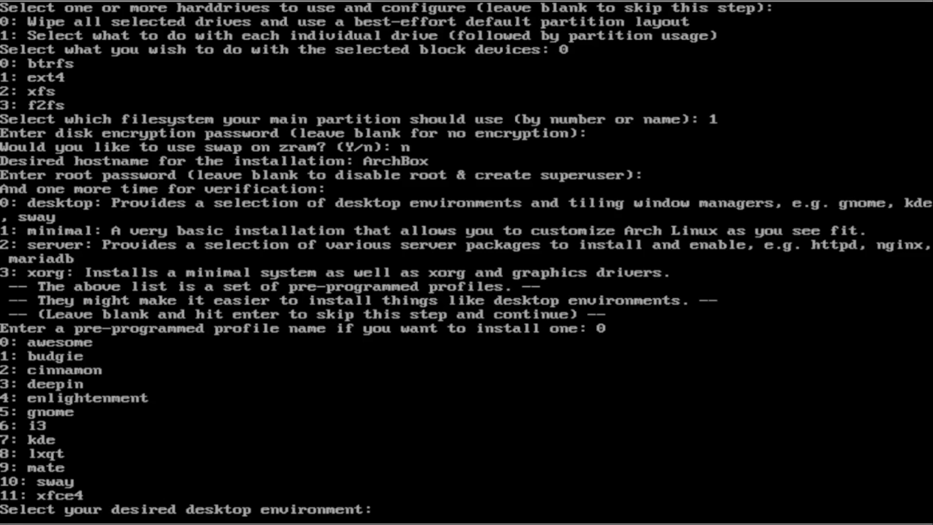
{"action": "type", "text": "11"}
{"action": "key", "text": "Return"}
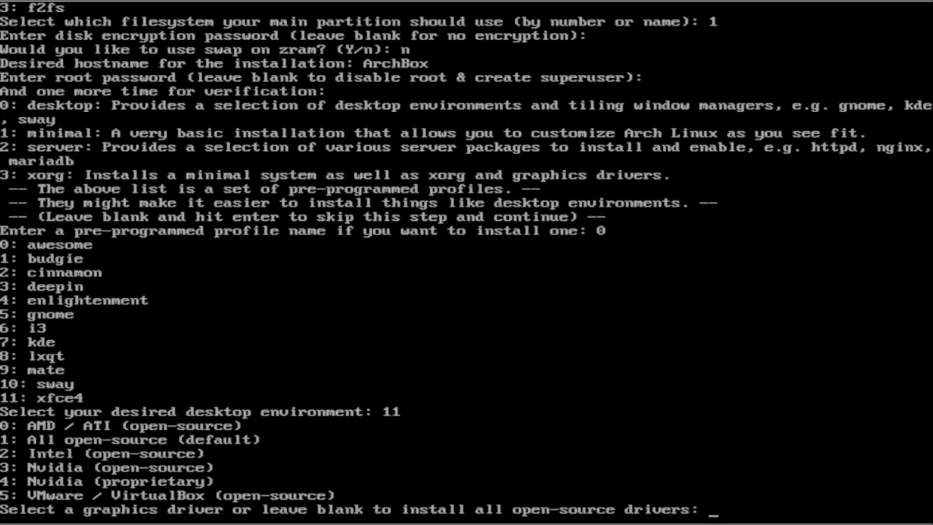
Pick the VMware/VirtualBox graphics driver (5) and audio server option 1 (pulseaudio).
{"action": "type", "text": "5"}
{"action": "key", "text": "BackSpace"}
{"action": "type", "text": "4"}
{"action": "key", "text": "BackSpace"}
{"action": "type", "text": "0"}
{"action": "key", "text": "BackSpace"}
{"action": "type", "text": "5"}
{"action": "key", "text": "Return"}
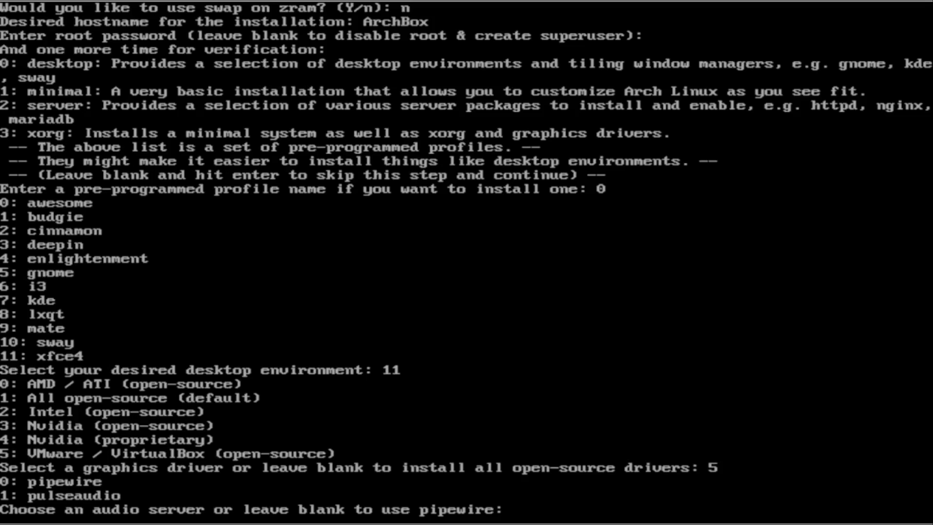
{"action": "type", "text": "1"}
{"action": "key", "text": "Return"}
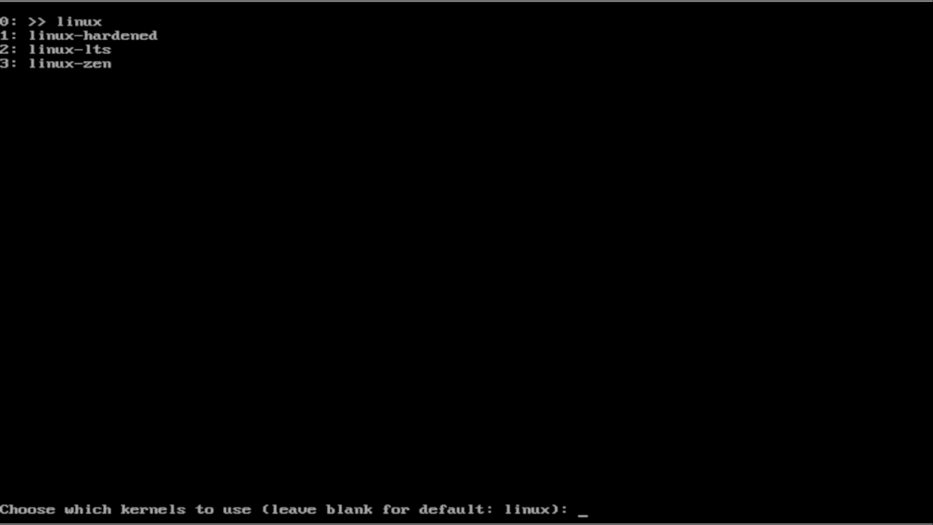
Keep the default linux kernel and add neofetch as an extra package.
{"action": "key", "text": "Return"}
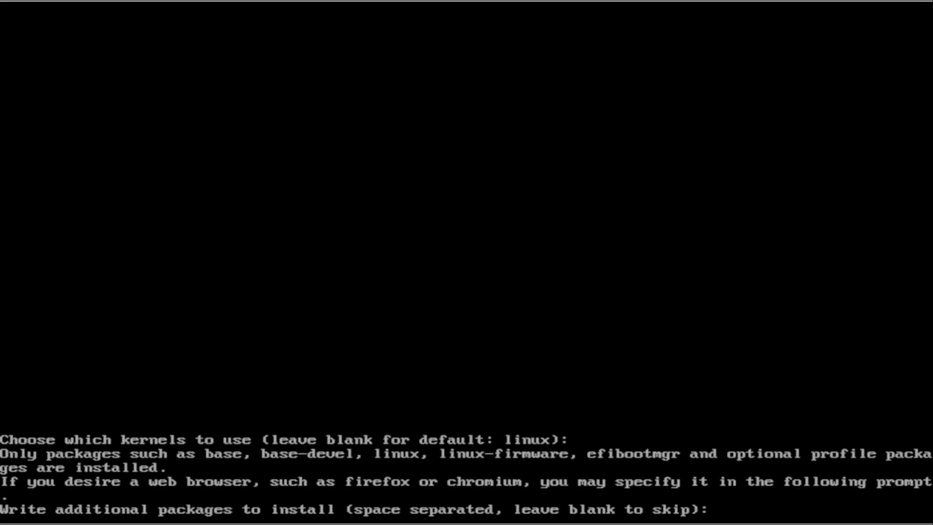
{"action": "type", "text": "neofetch "}
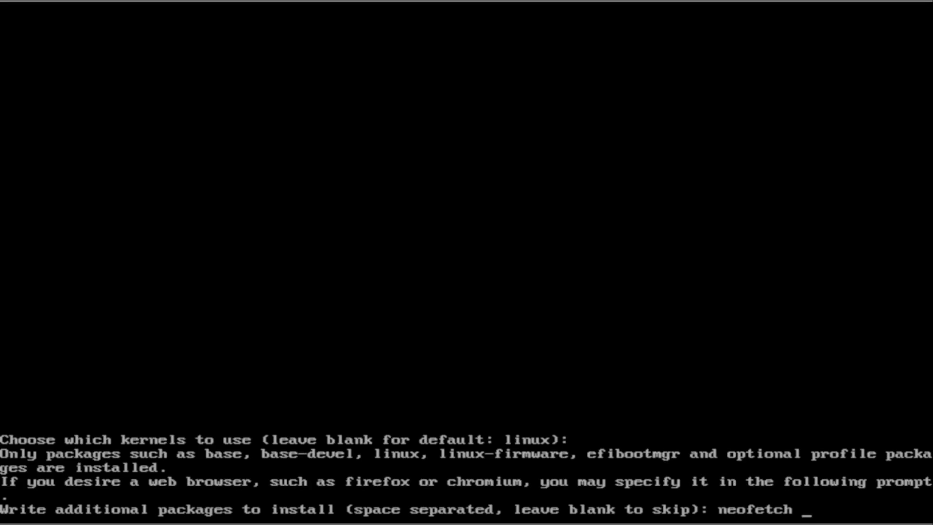
{"action": "type", "text": "f"}
{"action": "key", "text": "BackSpace"}
{"action": "key", "text": "BackSpace"}
{"action": "key", "text": "Return"}
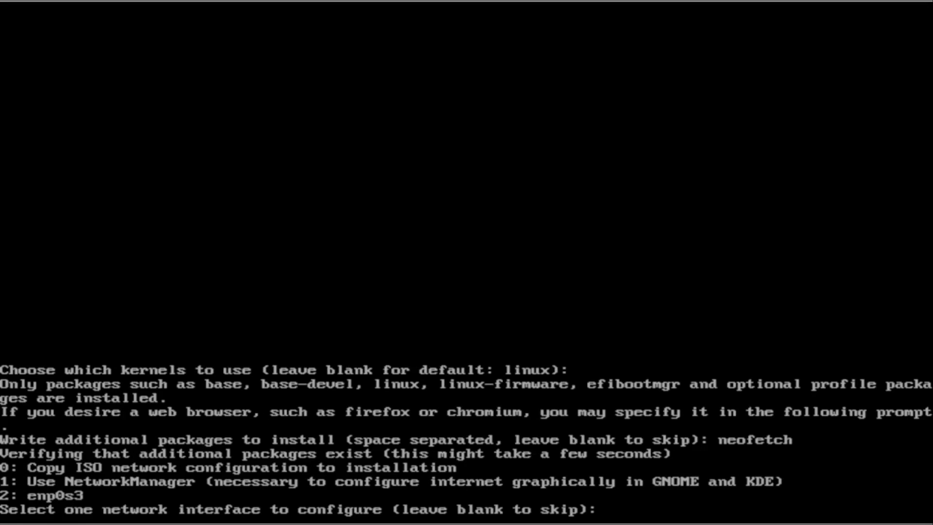
Choose NetworkManager (1), set the timezone to US/Pacific and enable NTP time sync (Y).
{"action": "type", "text": "1"}
{"action": "key", "text": "Return"}
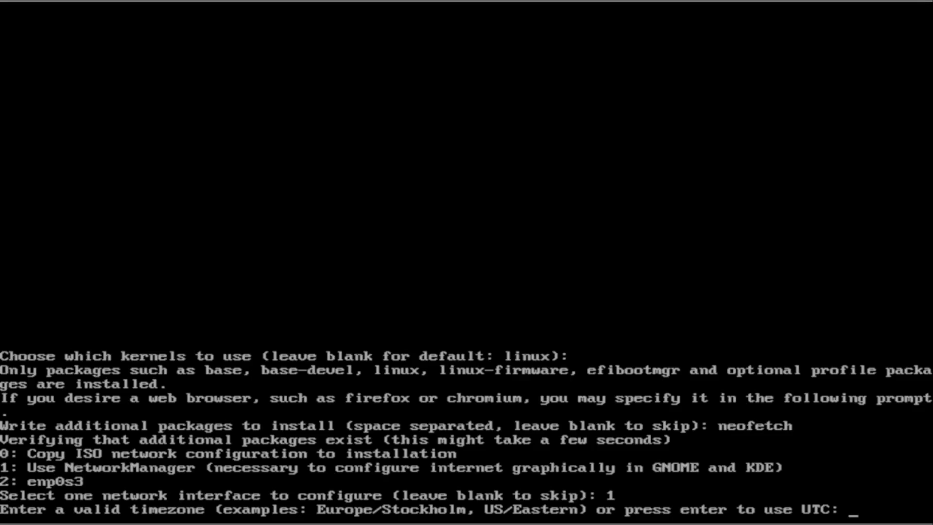
{"action": "type", "text": "US/Pafi"}
{"action": "key", "text": "BackSpace"}
{"action": "key", "text": "BackSpace"}
{"action": "type", "text": "cific"}
{"action": "key", "text": "Return"}
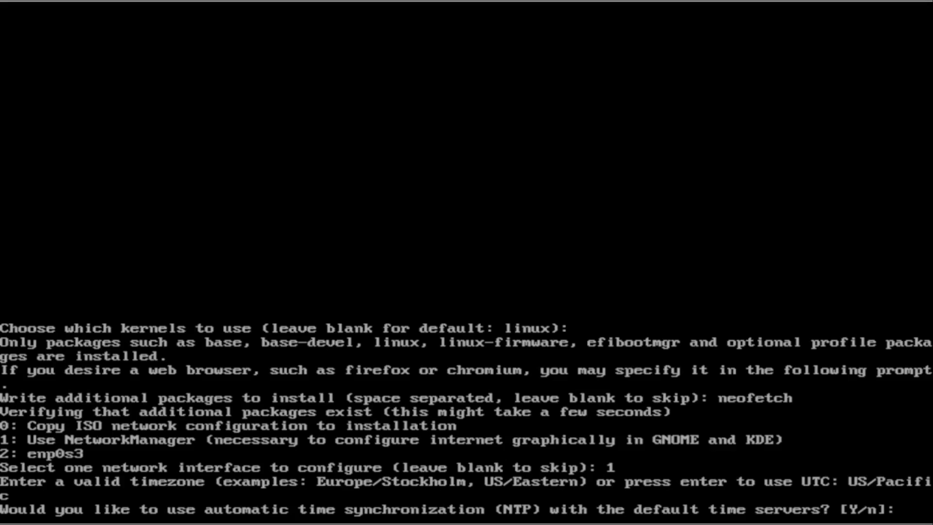
{"action": "type", "text": "Y"}
{"action": "key", "text": "Return"}
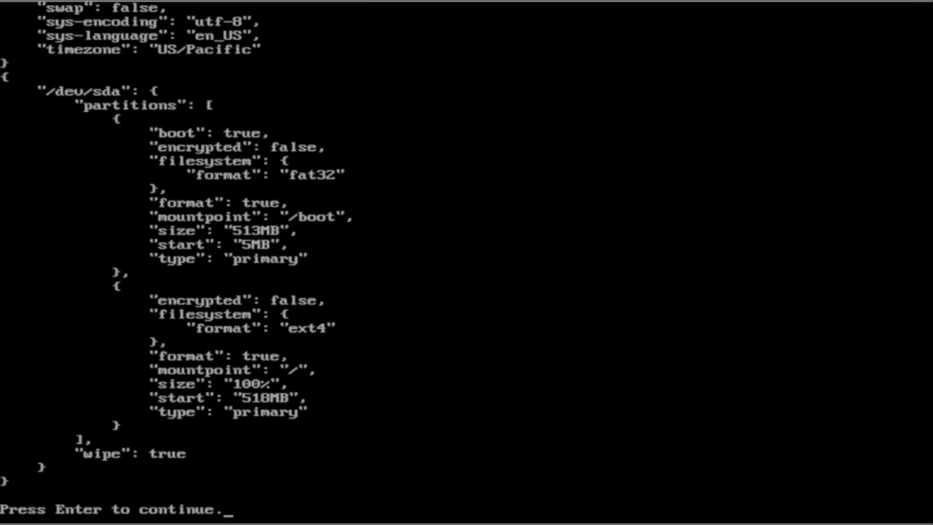
Confirm the configuration summary to start the installation and let it run.
{"action": "key", "text": "Return"}
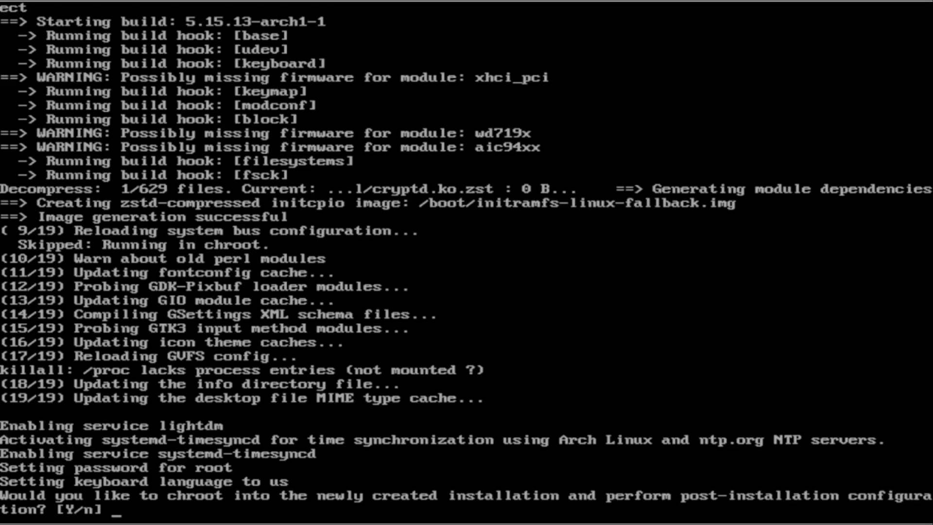
Accept the chroot (Y), exit it to finish installing, then run lsblk to list disks.
{"action": "type", "text": "Y"}
{"action": "key", "text": "Return"}
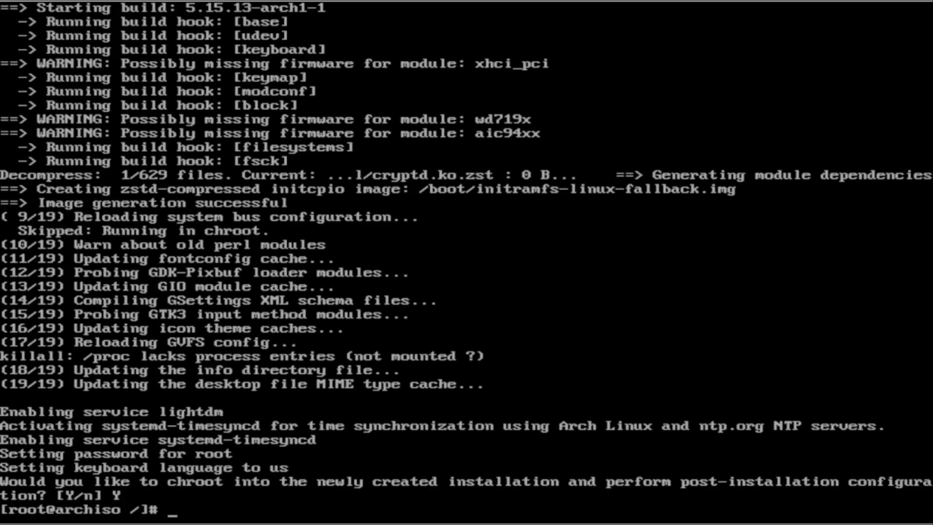
{"action": "type", "text": "exit"}
{"action": "key", "text": "Return"}
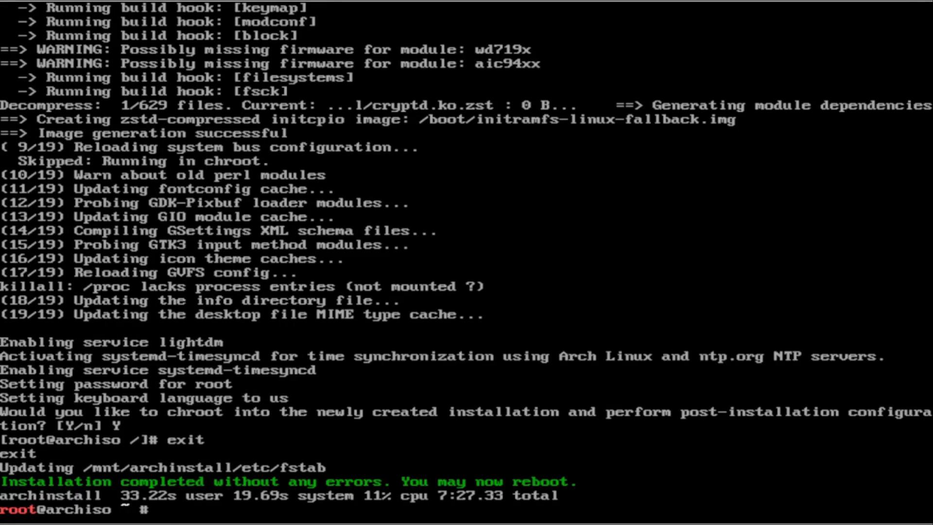
{"action": "type", "text": "lsblk"}
{"action": "key", "text": "Return"}
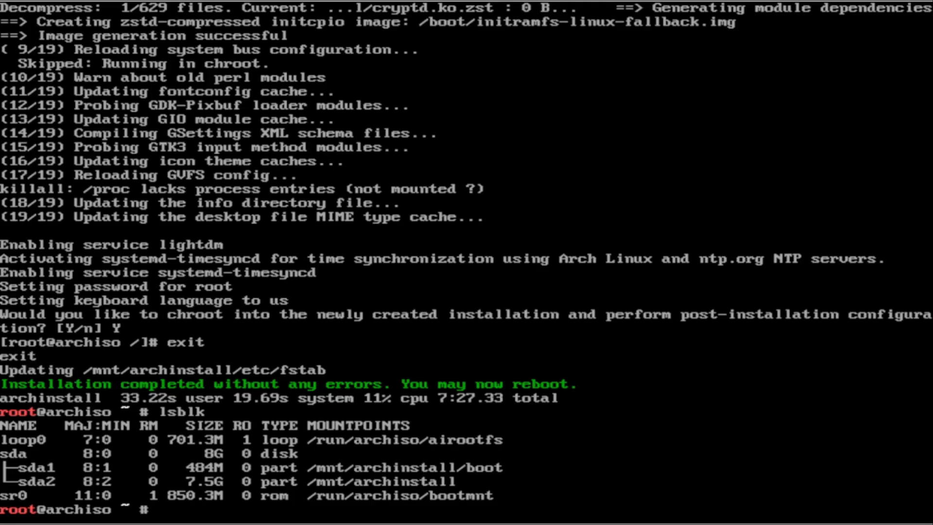
Run arch-chroot /mnt/archinstall, then exit the chroot shell.
{"action": "type", "text": "arch-ch"}
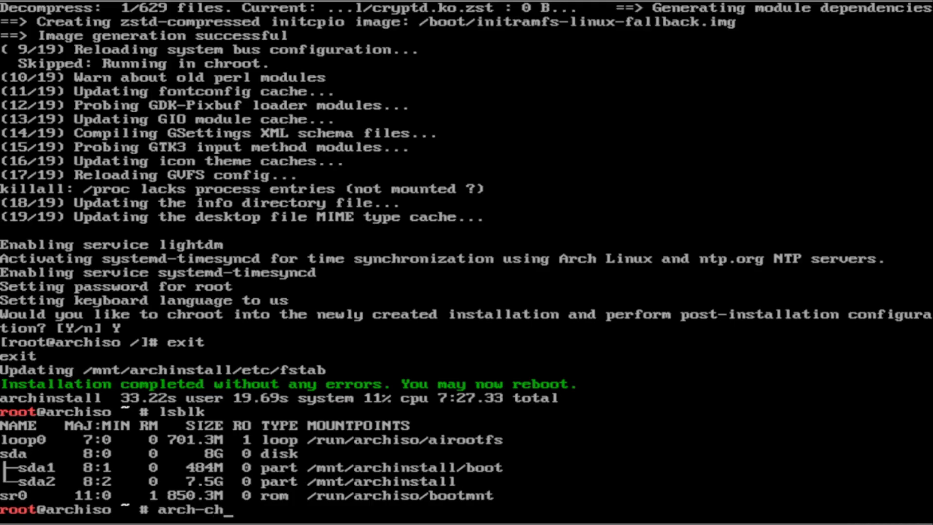
{"action": "type", "text": "root /mnt/ar"}
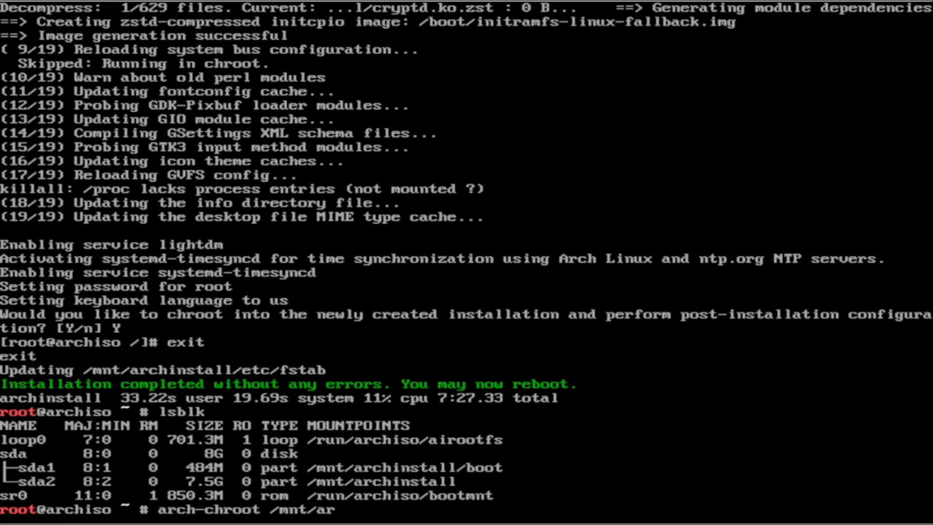
{"action": "type", "text": "chinstall"}
{"action": "key", "text": "Return"}
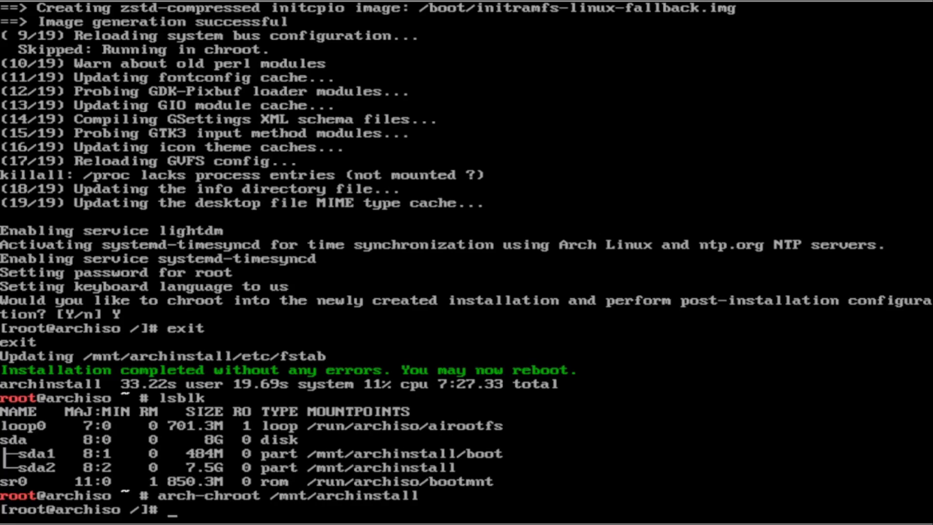
{"action": "type", "text": "exit"}
{"action": "key", "text": "Return"}
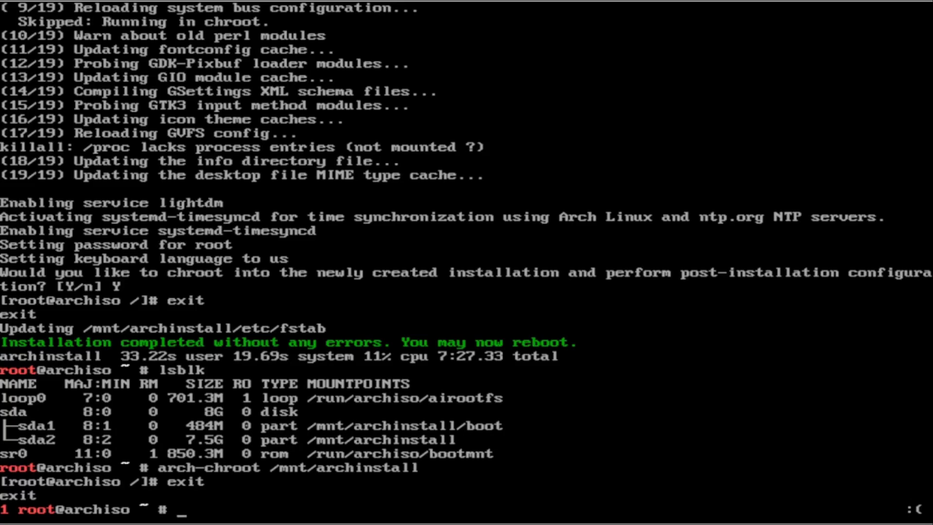
Discard a half-typed mount command and re-enter the chroot using arch-chroot from history.
{"action": "type", "text": "mount ."}
{"action": "type", "text": "dev/sda2"}
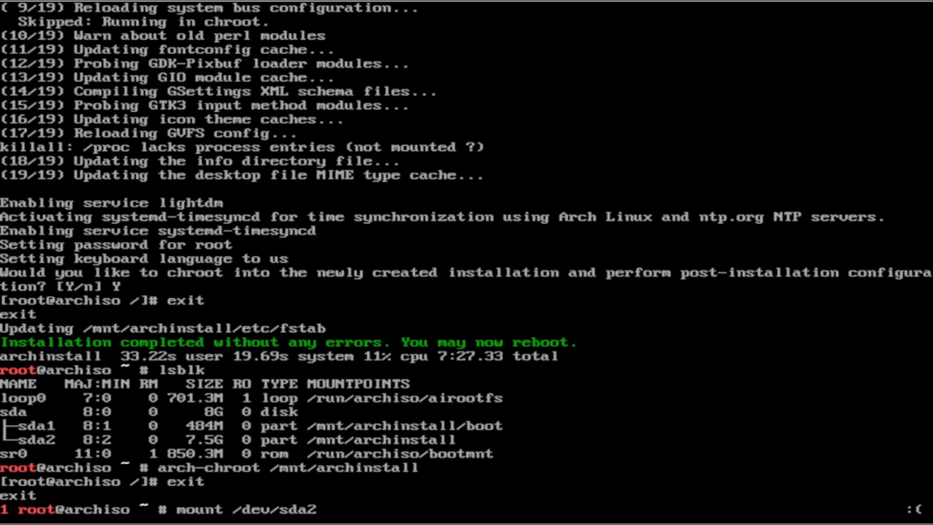
{"action": "type", "text": "/mnt"}
{"action": "key", "text": "BackSpace"}
{"action": "key", "text": "BackSpace"}
{"action": "key", "text": "BackSpace"}
{"action": "key", "text": "BackSpace"}
{"action": "key", "text": "BackSpace"}
{"action": "key", "text": "BackSpace"}
{"action": "key", "text": "BackSpace"}
{"action": "key", "text": "BackSpace"}
{"action": "key", "text": "BackSpace"}
{"action": "key", "text": "BackSpace"}
{"action": "key", "text": "BackSpace"}
{"action": "key", "text": "BackSpace"}
{"action": "key", "text": "BackSpace"}
{"action": "key", "text": "BackSpace"}
{"action": "key", "text": "BackSpace"}
{"action": "key", "text": "BackSpace"}
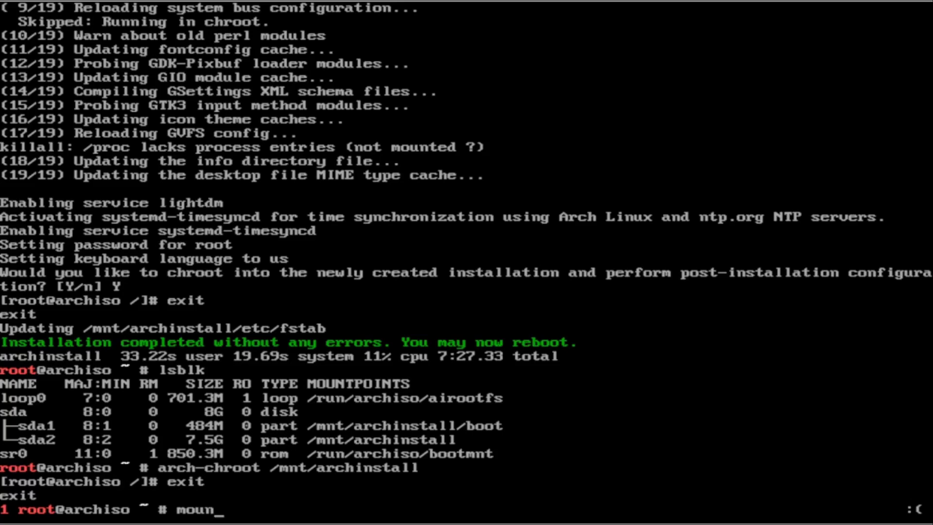
{"action": "key", "text": "BackSpace"}
{"action": "key", "text": "BackSpace"}
{"action": "key", "text": "BackSpace"}
{"action": "key", "text": "BackSpace"}
{"action": "type", "text": "archp"}
{"action": "key", "text": "BackSpace"}
{"action": "type", "text": "-s"}
{"action": "key", "text": "BackSpace"}
{"action": "type", "text": "chroot "}
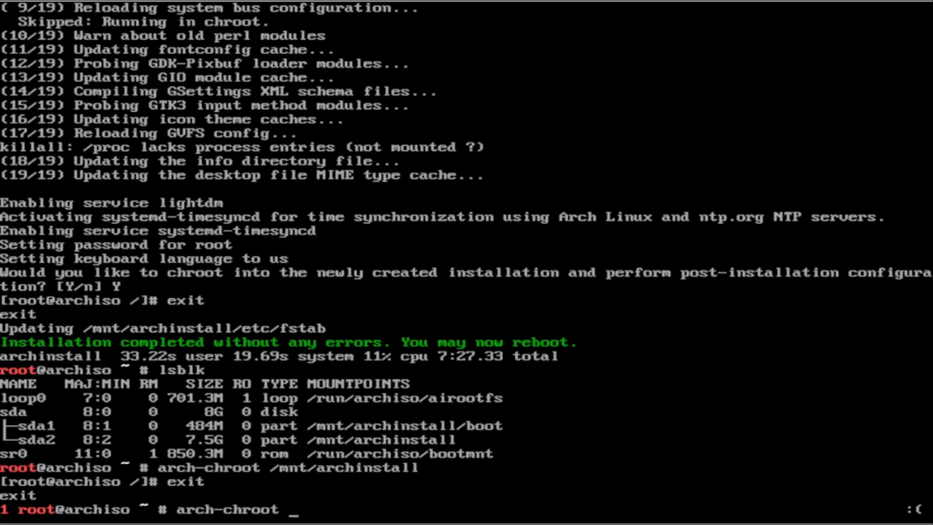
{"action": "type", "text": "/mn"}
{"action": "key", "text": "BackSpace"}
{"action": "key", "text": "BackSpace"}
{"action": "key", "text": "BackSpace"}
{"action": "key", "text": "BackSpace"}
{"action": "key", "text": "BackSpace"}
{"action": "key", "text": "BackSpace"}
{"action": "key", "text": "BackSpace"}
{"action": "key", "text": "BackSpace"}
{"action": "key", "text": "BackSpace"}
{"action": "key", "text": "BackSpace"}
{"action": "key", "text": "BackSpace"}
{"action": "key", "text": "BackSpace"}
{"action": "key", "text": "BackSpace"}
{"action": "key", "text": "BackSpace"}
{"action": "key", "text": "BackSpace"}
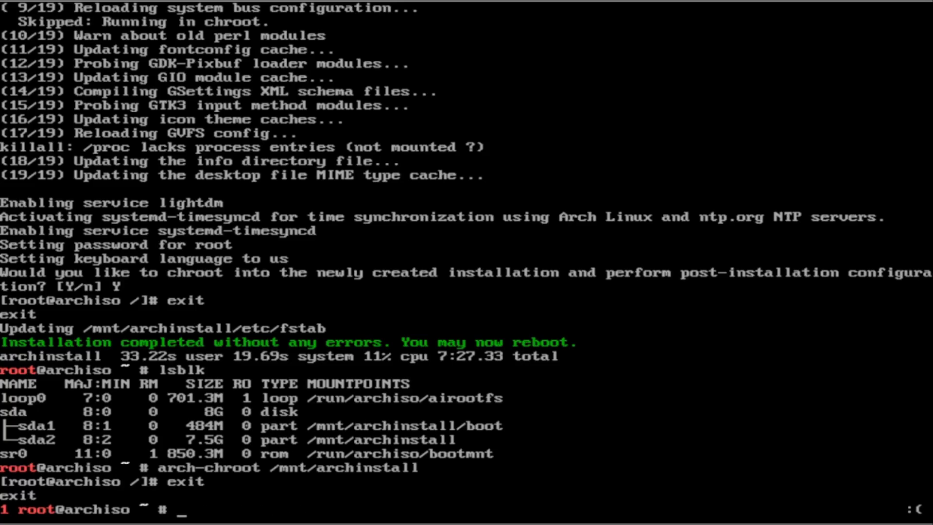
{"action": "key", "text": "Up"}
{"action": "key", "text": "Up"}
{"action": "key", "text": "Up"}
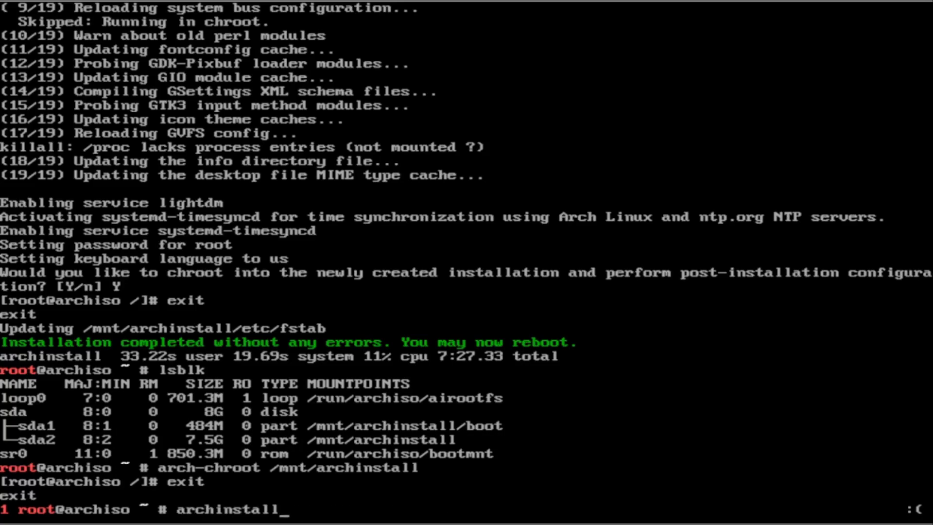
{"action": "key", "text": "Down"}
{"action": "key", "text": "Return"}
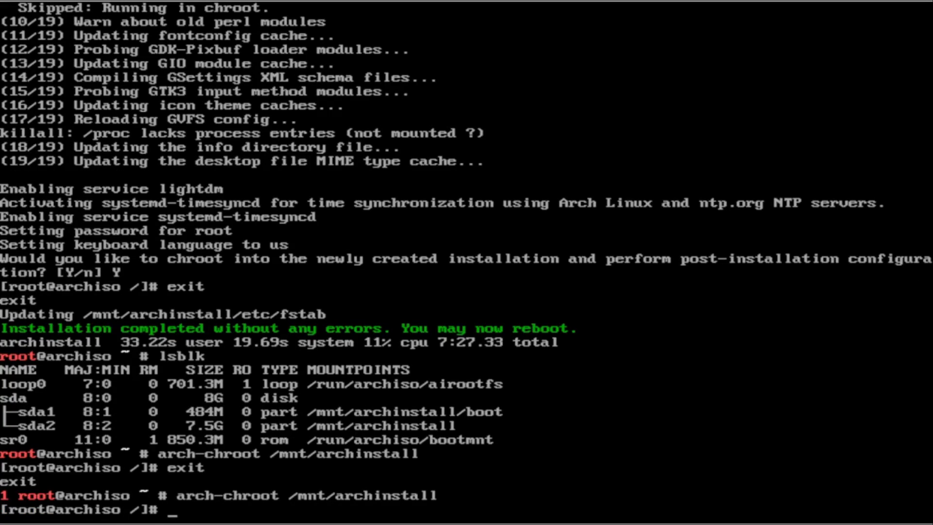
Install Firefox with pacman -S firefox, accepting the default font provider.
{"action": "key", "text": "ctrl+l"}
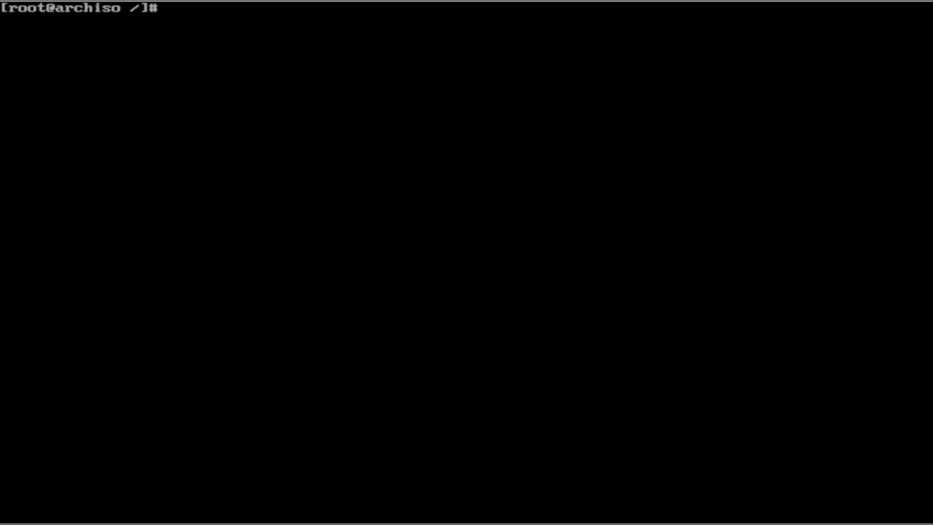
{"action": "type", "text": "pacman -"}
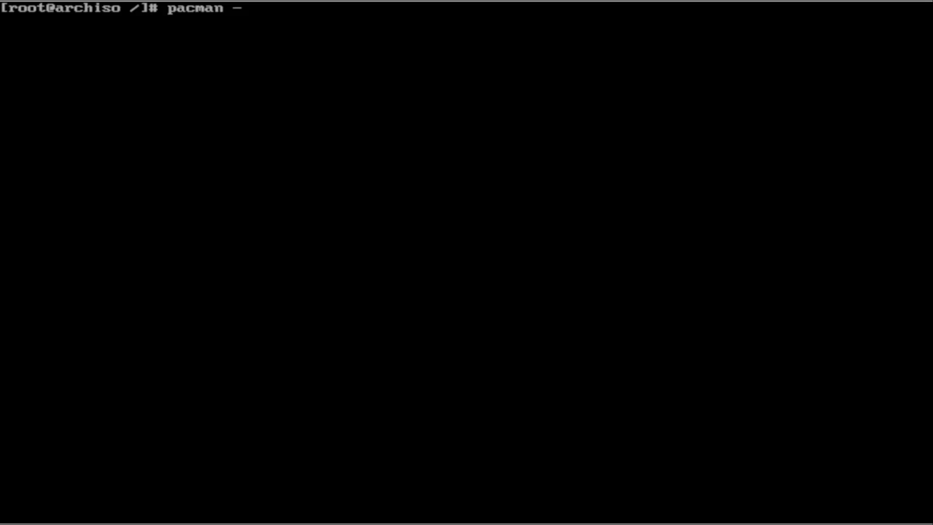
{"action": "type", "text": "S firefox"}
{"action": "key", "text": "Return"}
{"action": "key", "text": "Return"}
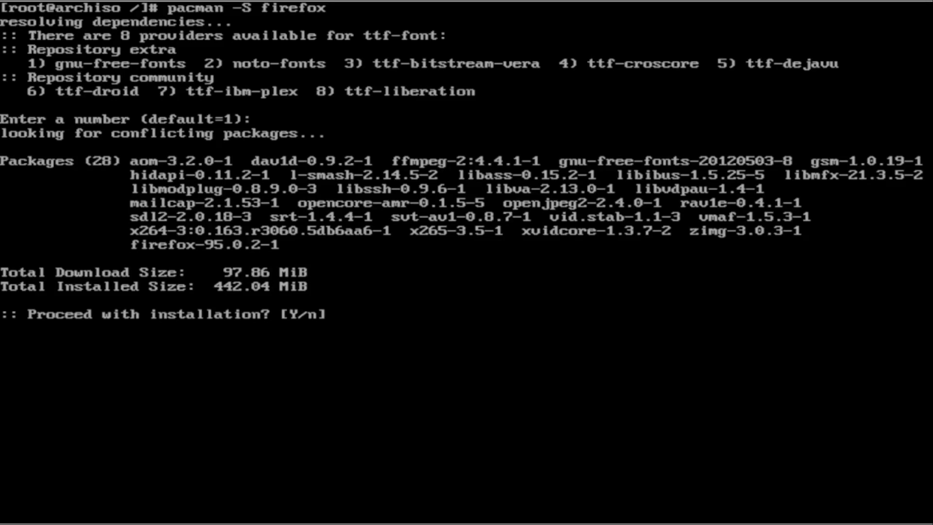
{"action": "key", "text": "Return"}
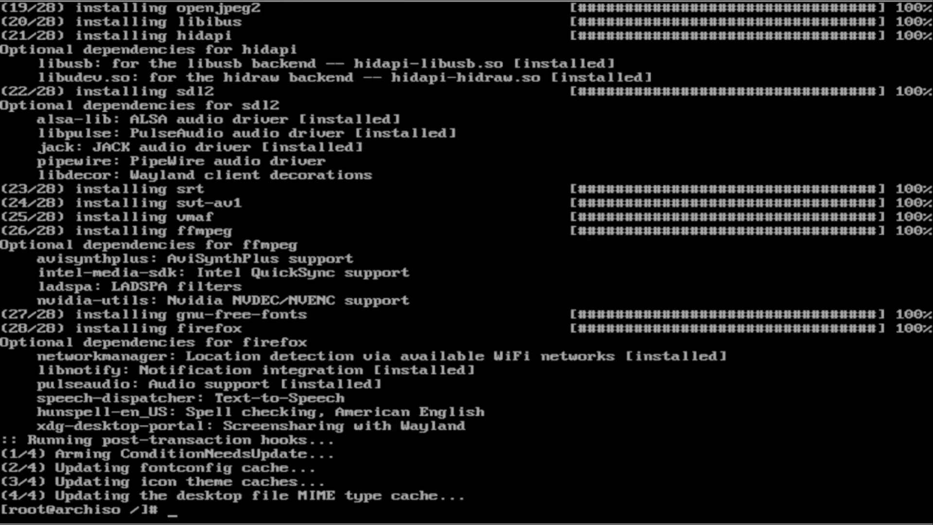
{"action": "key", "text": "ctrl+l"}
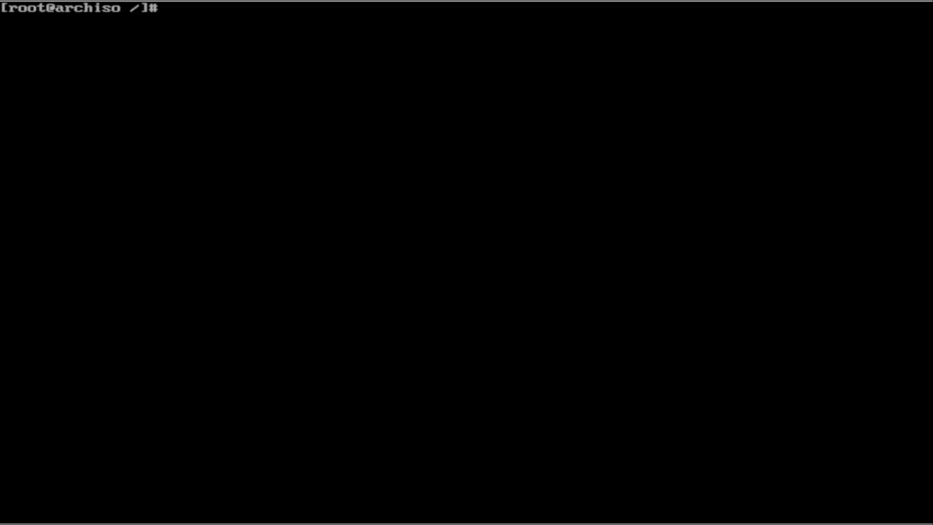
Add the new user with useradd -m -G wheel, creating a home directory.
{"action": "type", "text": "useradd j"}
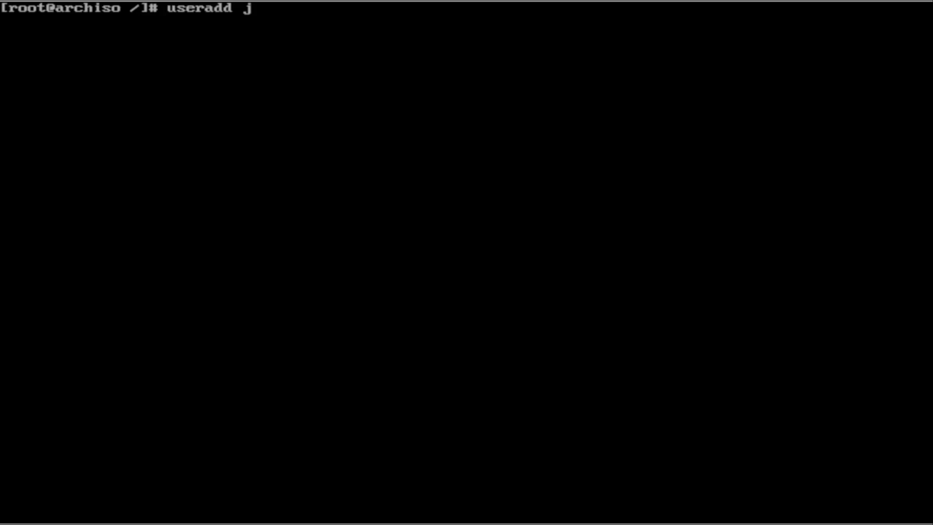
{"action": "type", "text": "oel -m -G"}
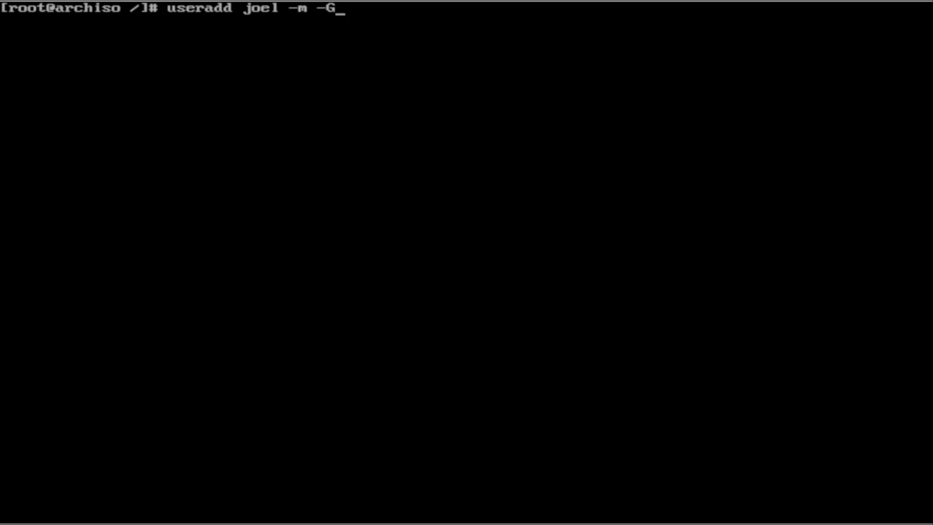
{"action": "type", "text": " wheel"}
{"action": "key", "text": "Return"}
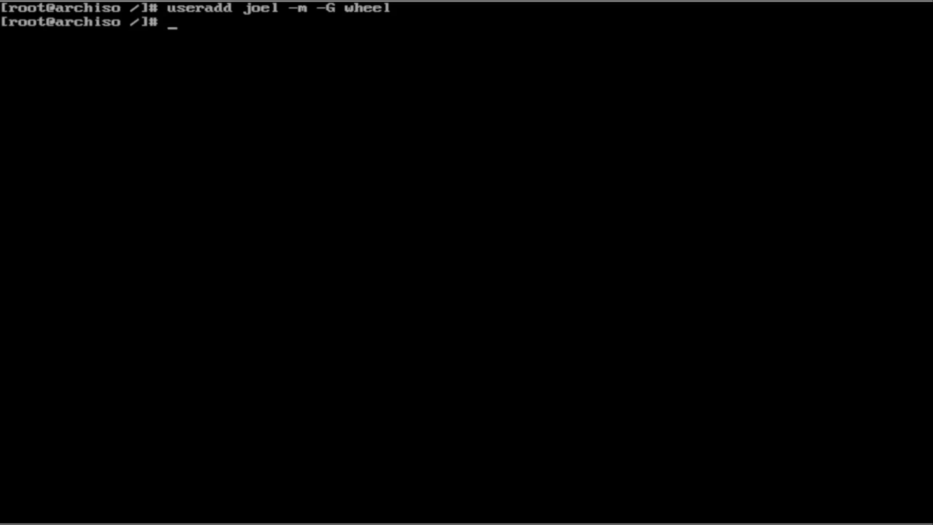
{"action": "key", "text": "ctrl+l"}
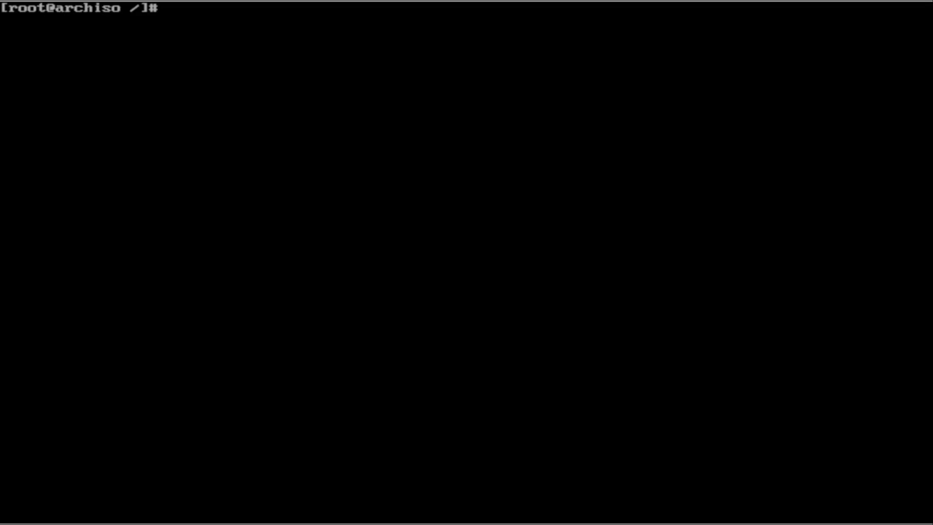
Open /etc/sudoers in vim.
{"action": "type", "text": "cd etc"}
{"action": "key", "text": "Return"}
{"action": "type", "text": "vim "}
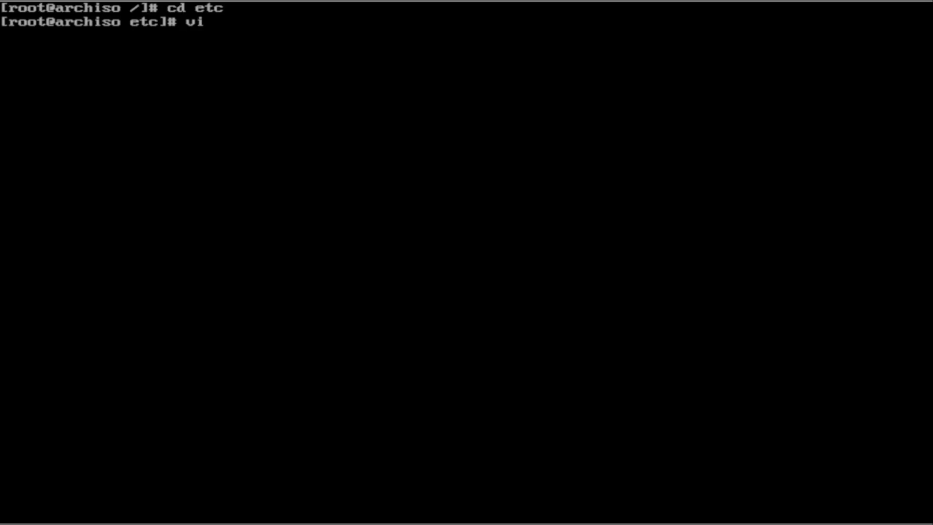
{"action": "type", "text": "sudoers"}
{"action": "key", "text": "Return"}
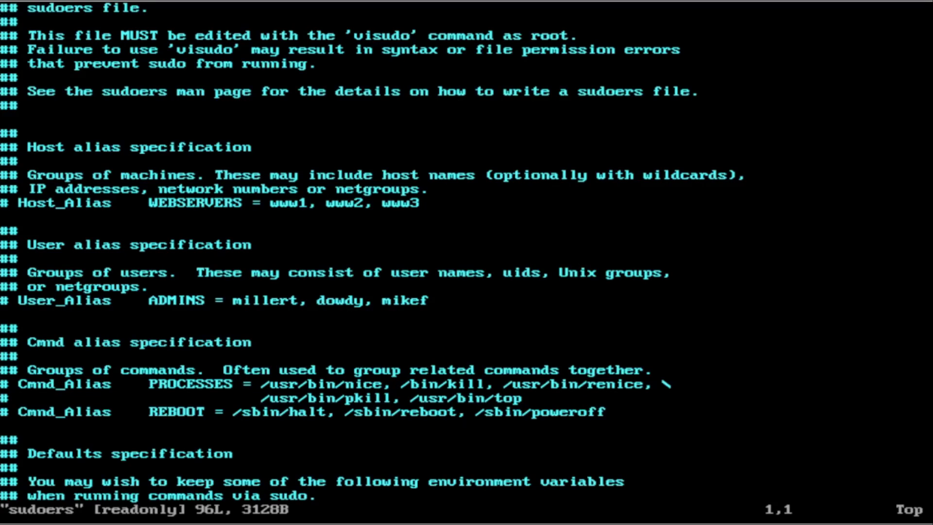
Remove the # before the %wheel ALL=(ALL) ALL line.
{"action": "key", "text": "Down"}
{"action": "key", "text": "Down"}
{"action": "key", "text": "Down"}
{"action": "key", "text": "Down"}
{"action": "key", "text": "Down"}
{"action": "key", "text": "Down"}
{"action": "key", "text": "Down"}
{"action": "key", "text": "Down"}
{"action": "key", "text": "Down"}
{"action": "key", "text": "Down"}
{"action": "key", "text": "Down"}
{"action": "key", "text": "Down"}
{"action": "key", "text": "Down"}
{"action": "key", "text": "Down"}
{"action": "key", "text": "Down"}
{"action": "key", "text": "Down"}
{"action": "key", "text": "Down"}
{"action": "key", "text": "Down"}
{"action": "key", "text": "Down"}
{"action": "key", "text": "Down"}
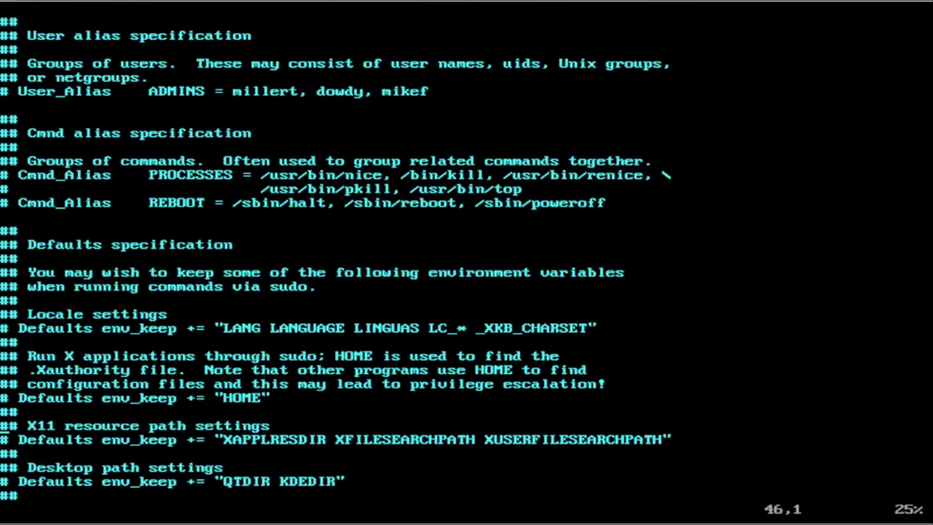
{"action": "key", "text": "Down"}
{"action": "key", "text": "Down"}
{"action": "key", "text": "Down"}
{"action": "key", "text": "Down"}
{"action": "key", "text": "Down"}
{"action": "key", "text": "Down"}
{"action": "key", "text": "Down"}
{"action": "key", "text": "Down"}
{"action": "key", "text": "Down"}
{"action": "key", "text": "Down"}
{"action": "key", "text": "Down"}
{"action": "key", "text": "Down"}
{"action": "key", "text": "Down"}
{"action": "key", "text": "Down"}
{"action": "key", "text": "Down"}
{"action": "key", "text": "Down"}
{"action": "key", "text": "Down"}
{"action": "key", "text": "Down"}
{"action": "key", "text": "Down"}
{"action": "key", "text": "Down"}
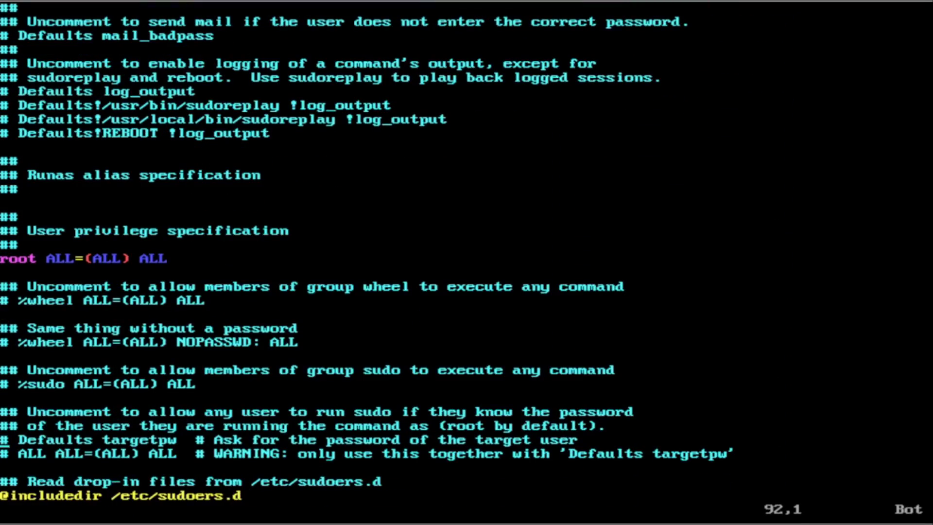
{"action": "key", "text": "Up"}
{"action": "key", "text": "Up"}
{"action": "key", "text": "Up"}
{"action": "key", "text": "Up"}
{"action": "key", "text": "Up"}
{"action": "key", "text": "Up"}
{"action": "key", "text": "Up"}
{"action": "key", "text": "Up"}
{"action": "key", "text": "Up"}
{"action": "key", "text": "Up"}
{"action": "key", "text": "Up"}
{"action": "key", "text": "Down"}
{"action": "key", "text": "Right"}
{"action": "key", "text": "Left"}
{"action": "key", "text": "i"}
{"action": "key", "text": "Right"}
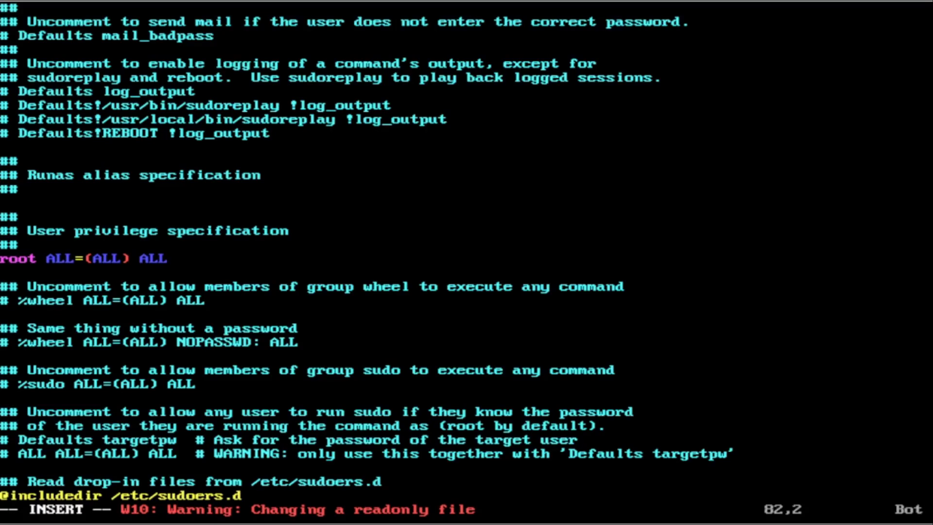
{"action": "key", "text": "BackSpace"}
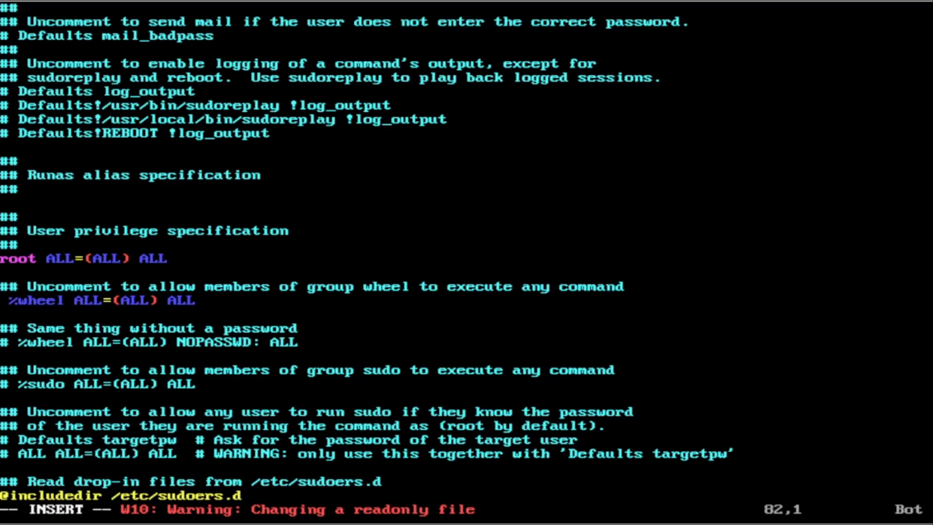
{"action": "key", "text": "Right"}
{"action": "key", "text": "Right"}
{"action": "key", "text": "Right"}
{"action": "key", "text": "Right"}
{"action": "key", "text": "Right"}
{"action": "key", "text": "Right"}
{"action": "key", "text": "Right"}
{"action": "key", "text": "Right"}
{"action": "key", "text": "Right"}
{"action": "key", "text": "Right"}
{"action": "key", "text": "Right"}
{"action": "key", "text": "Right"}
{"action": "key", "text": "Right"}
{"action": "key", "text": "Up"}
{"action": "key", "text": "Right"}
{"action": "key", "text": "Right"}
{"action": "key", "text": "Right"}
{"action": "key", "text": "Right"}
{"action": "key", "text": "Right"}
{"action": "key", "text": "Right"}
{"action": "key", "text": "Right"}
{"action": "key", "text": "Right"}
{"action": "key", "text": "Right"}
{"action": "key", "text": "Right"}
{"action": "key", "text": "Left"}
{"action": "key", "text": "Left"}
{"action": "key", "text": "Left"}
{"action": "key", "text": "Left"}
{"action": "key", "text": "Left"}
{"action": "key", "text": "Left"}
{"action": "key", "text": "Left"}
{"action": "key", "text": "Left"}
{"action": "key", "text": "Left"}
{"action": "key", "text": "Left"}
{"action": "key", "text": "Left"}
{"action": "key", "text": "Left"}
{"action": "key", "text": "Left"}
{"action": "key", "text": "Left"}
{"action": "key", "text": "Left"}
{"action": "key", "text": "Left"}
{"action": "key", "text": "Left"}
{"action": "key", "text": "Down"}
{"action": "key", "text": "Left"}
{"action": "key", "text": "Left"}
{"action": "key", "text": "Left"}
{"action": "key", "text": "Left"}
{"action": "key", "text": "Left"}
{"action": "key", "text": "Left"}
Force-save the sudoers file with :wq! and quit vim.
{"action": "key", "text": "Escape"}
{"action": "key", "text": "colon"}
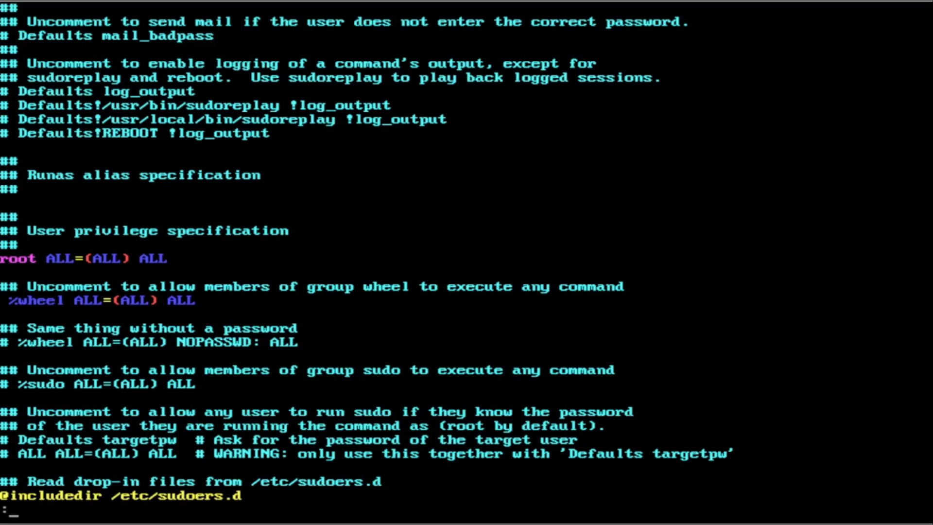
{"action": "type", "text": "wq!"}
{"action": "key", "text": "Return"}
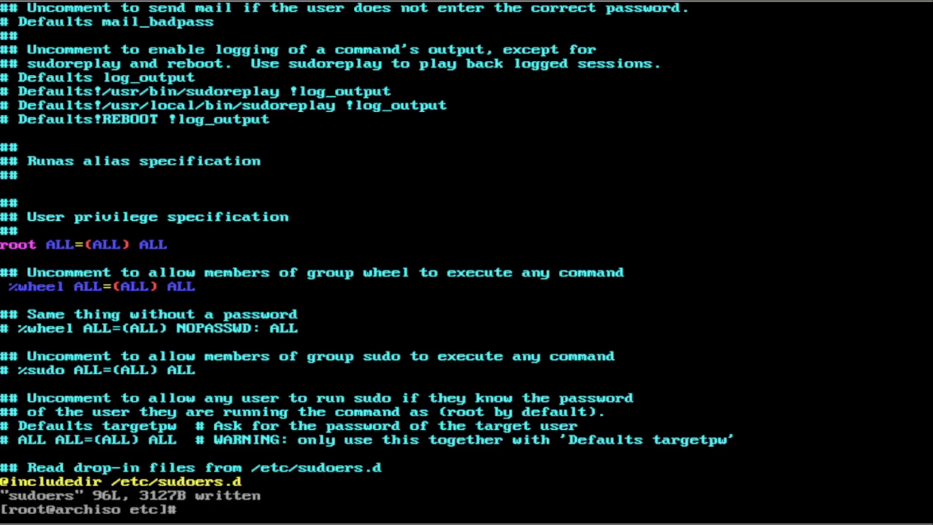
Exit the chroot and reboot the machine.
{"action": "type", "text": "clear"}
{"action": "key", "text": "Return"}
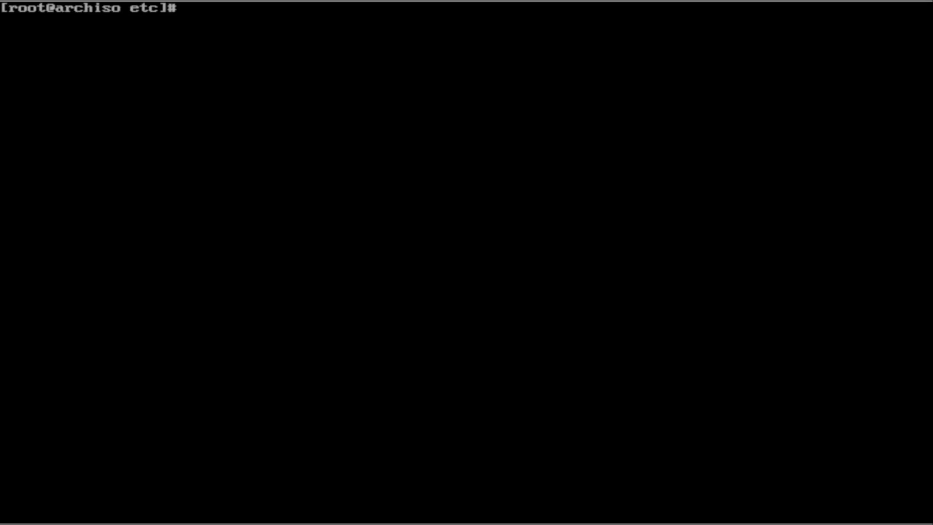
{"action": "type", "text": "exit"}
{"action": "key", "text": "Return"}
{"action": "type", "text": "reboot"}
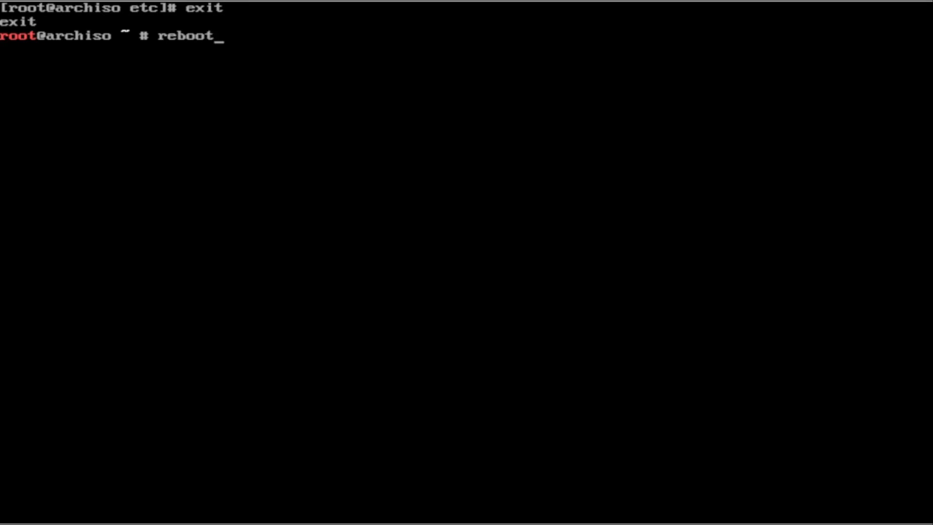
{"action": "key", "text": "Return"}
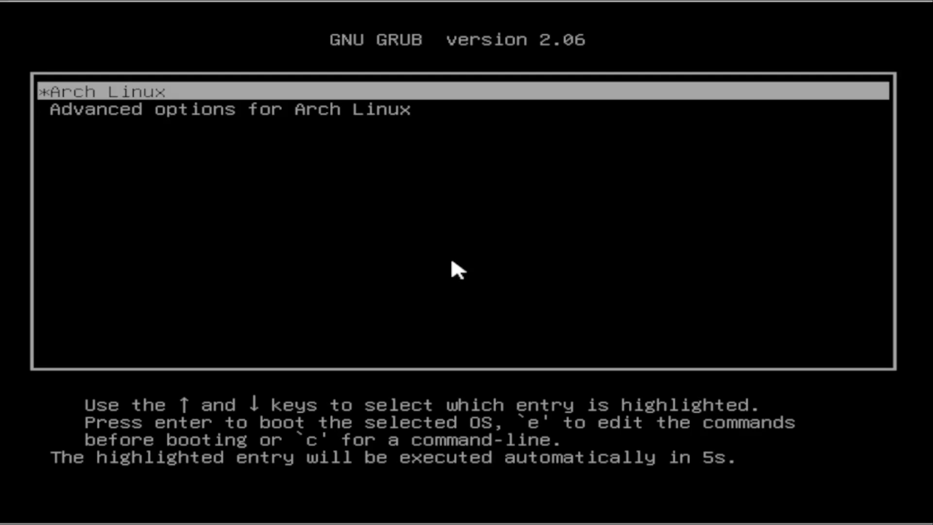
Stop the GRUB countdown and boot the Arch Linux entry.
{"action": "key", "text": "Up"}
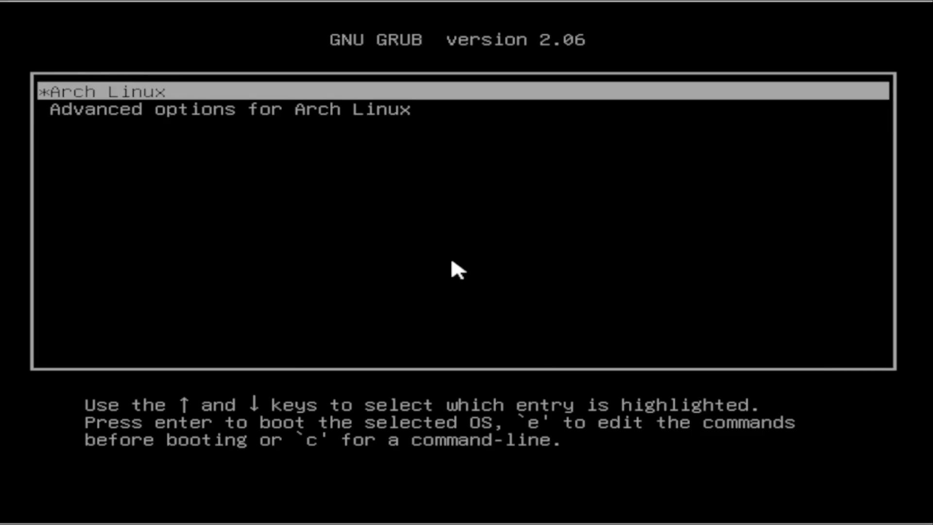
{"action": "key", "text": "Return"}
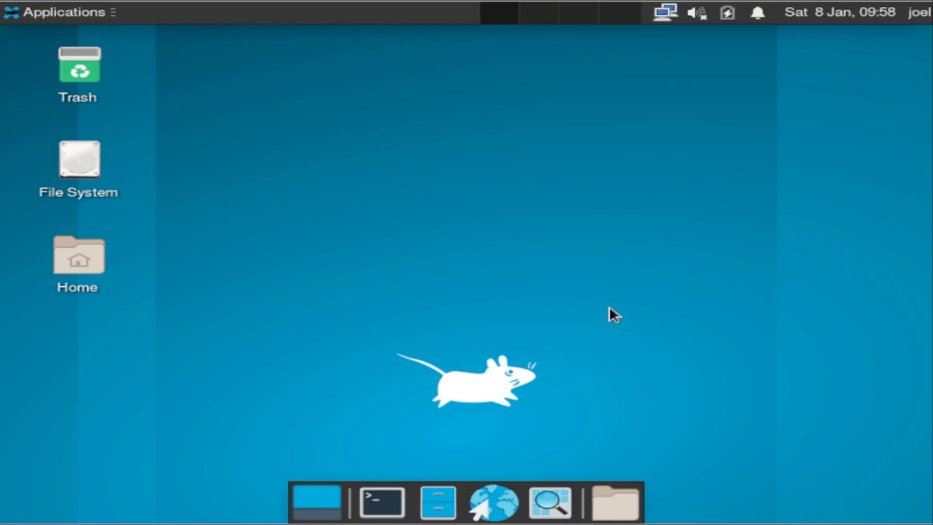
Open a terminal from the dock and check the logged-in user with whoami.
{"action": "left_click", "coordinate": [392, 494]}
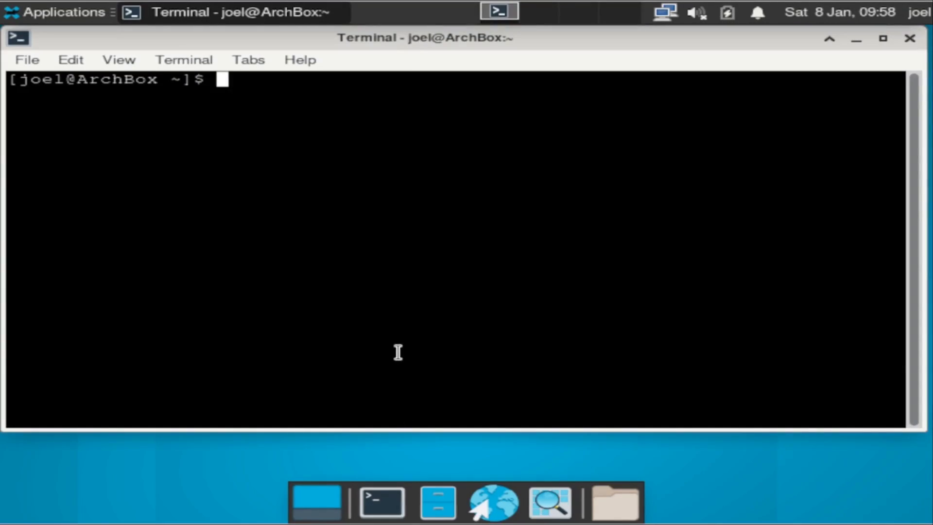
{"action": "type", "text": "whoami"}
{"action": "key", "text": "Return"}
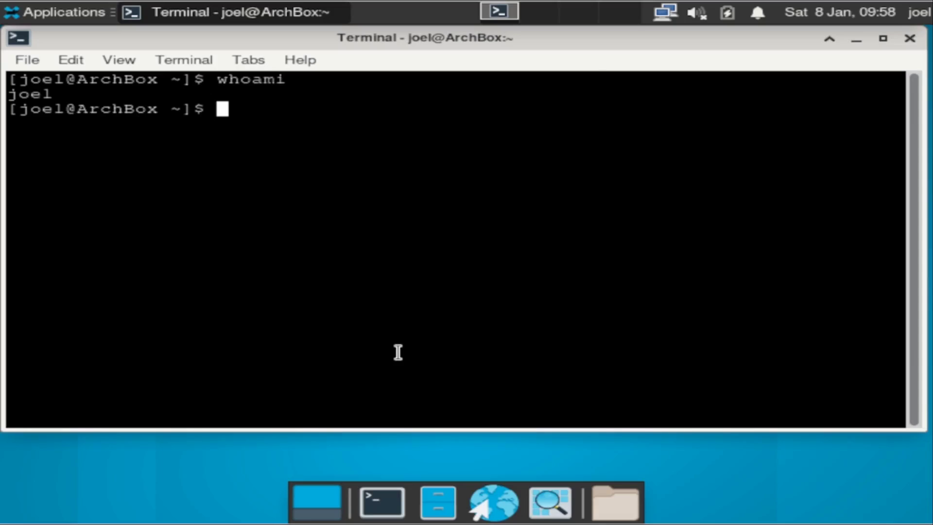
{"action": "key", "text": "ctrl+l"}
Run neofetch and make the terminal window taller to show the full summary.
{"action": "type", "text": "neofet"}
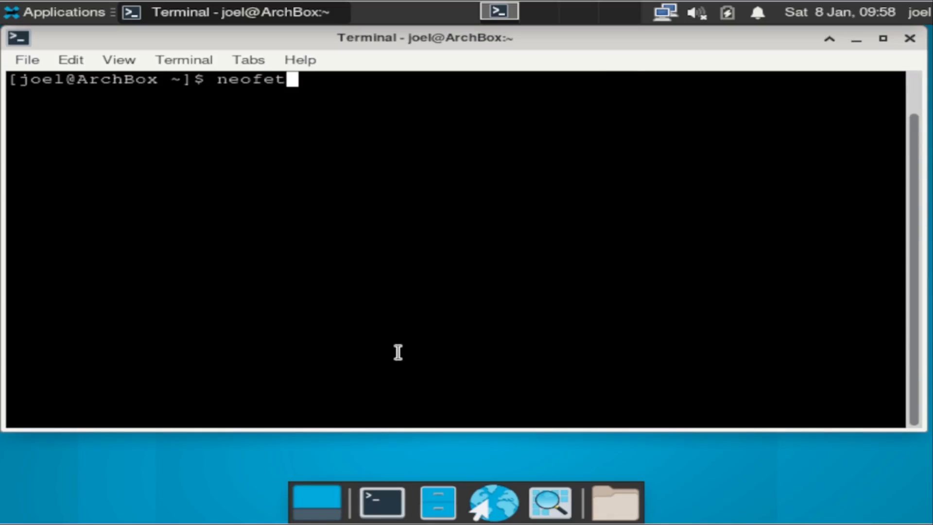
{"action": "type", "text": "ch"}
{"action": "key", "text": "Return"}
{"action": "scroll", "coordinate": [407, 287], "scroll_direction": "up", "scroll_amount": 2}
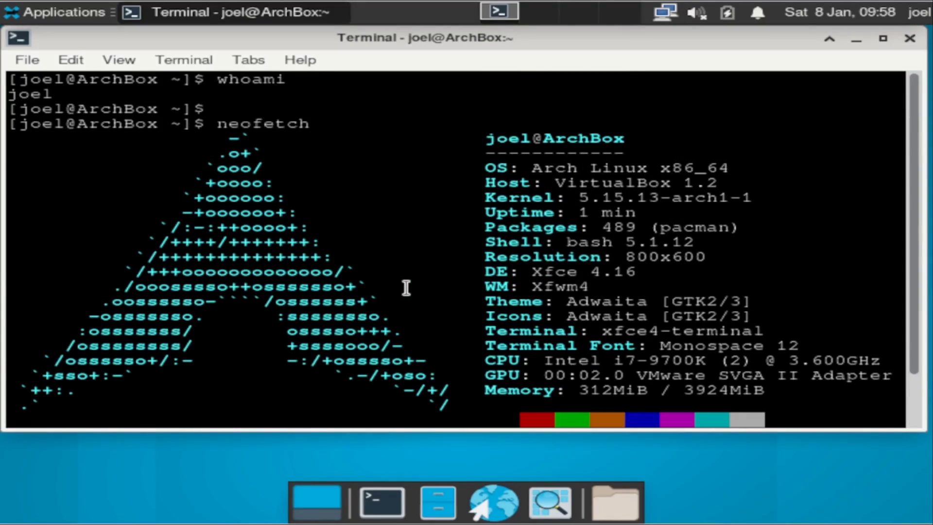
{"action": "scroll", "coordinate": [831, 187], "scroll_direction": "down", "scroll_amount": 2}
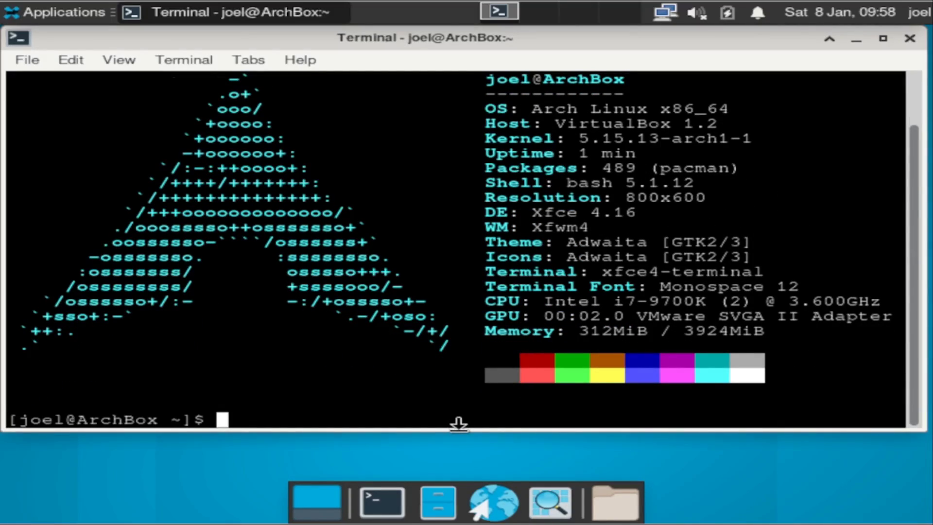
{"action": "left_click_drag", "start_coordinate": [458, 424], "coordinate": [469, 460]}
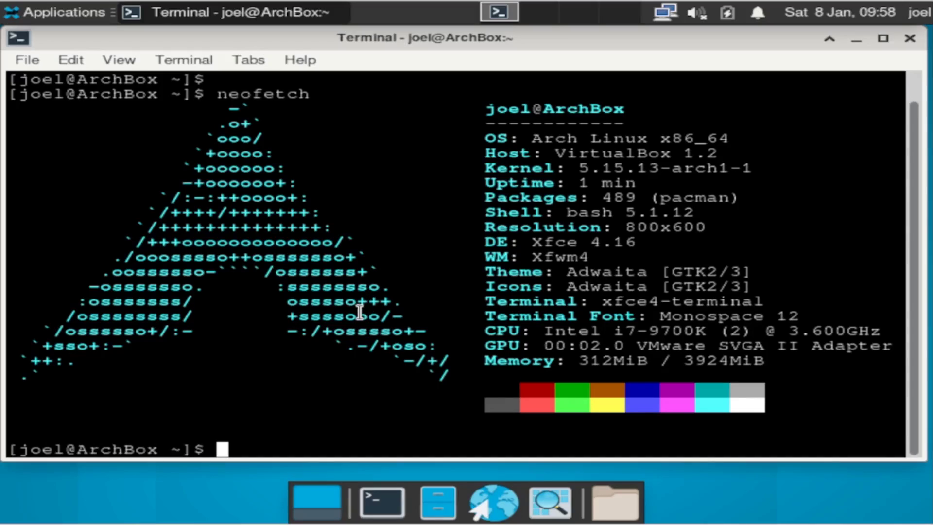